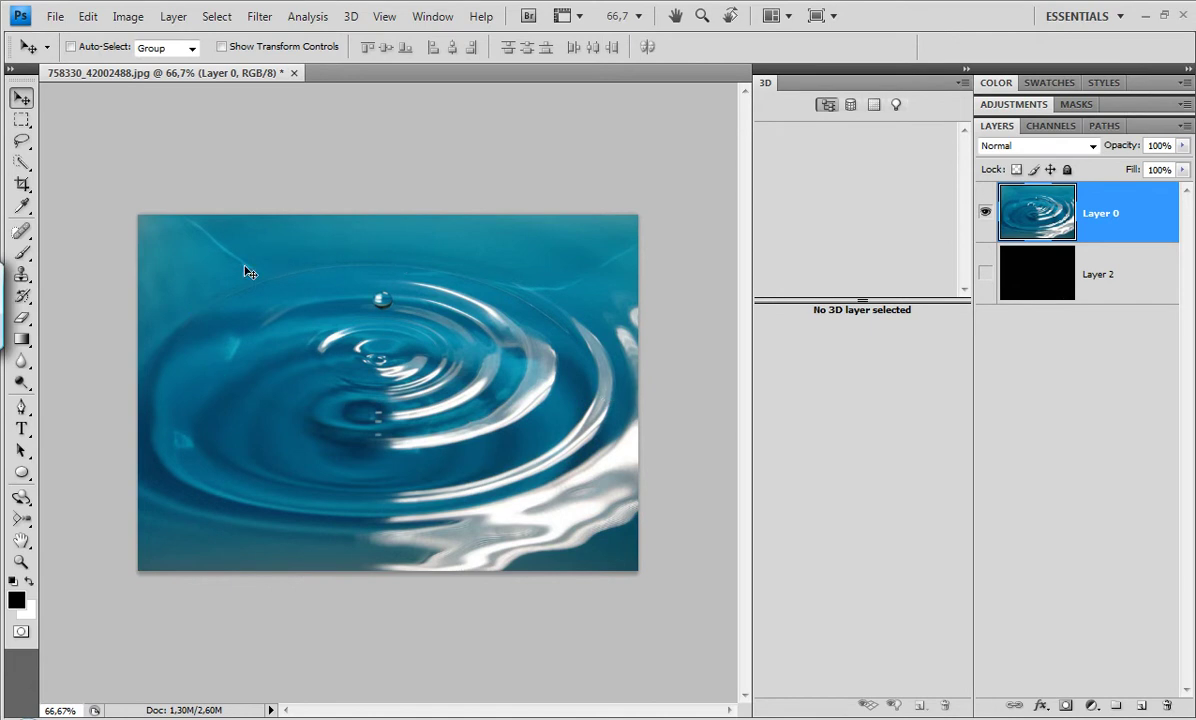
- Compare the individual color channels of the water image and copy the entire Green channel
left_click(1049, 131)
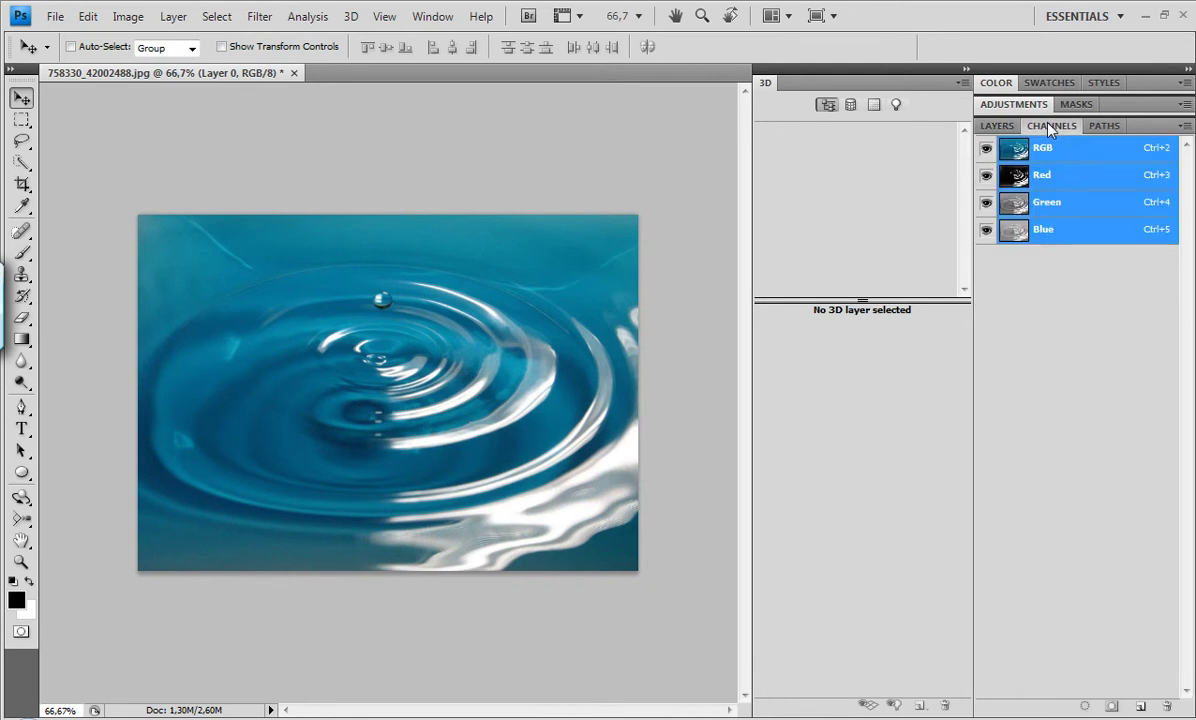
left_click(1058, 207)
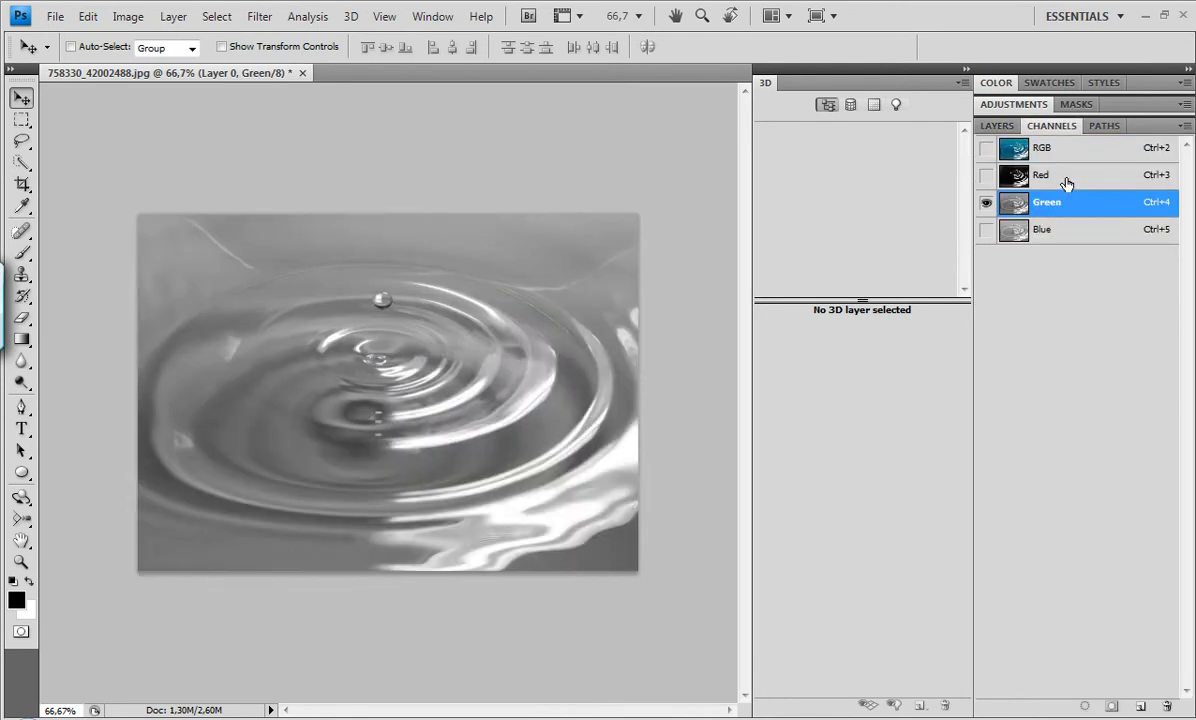
left_click(1068, 178)
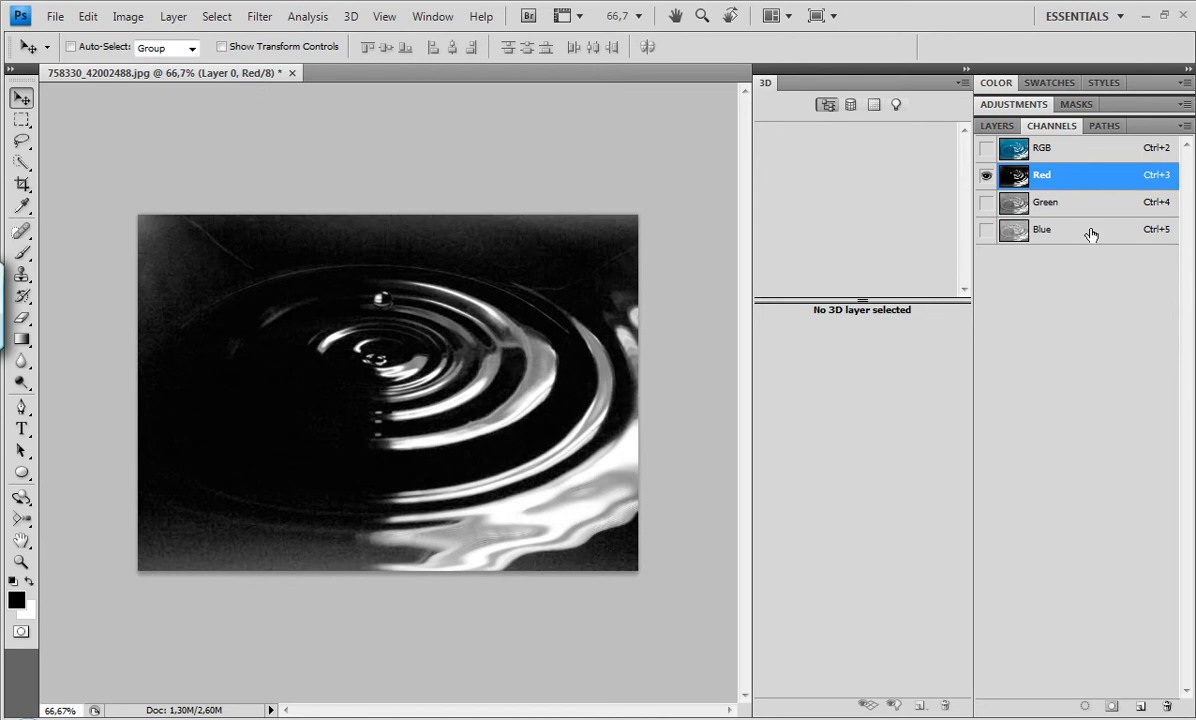
left_click_drag(1089, 230, 795, 334)
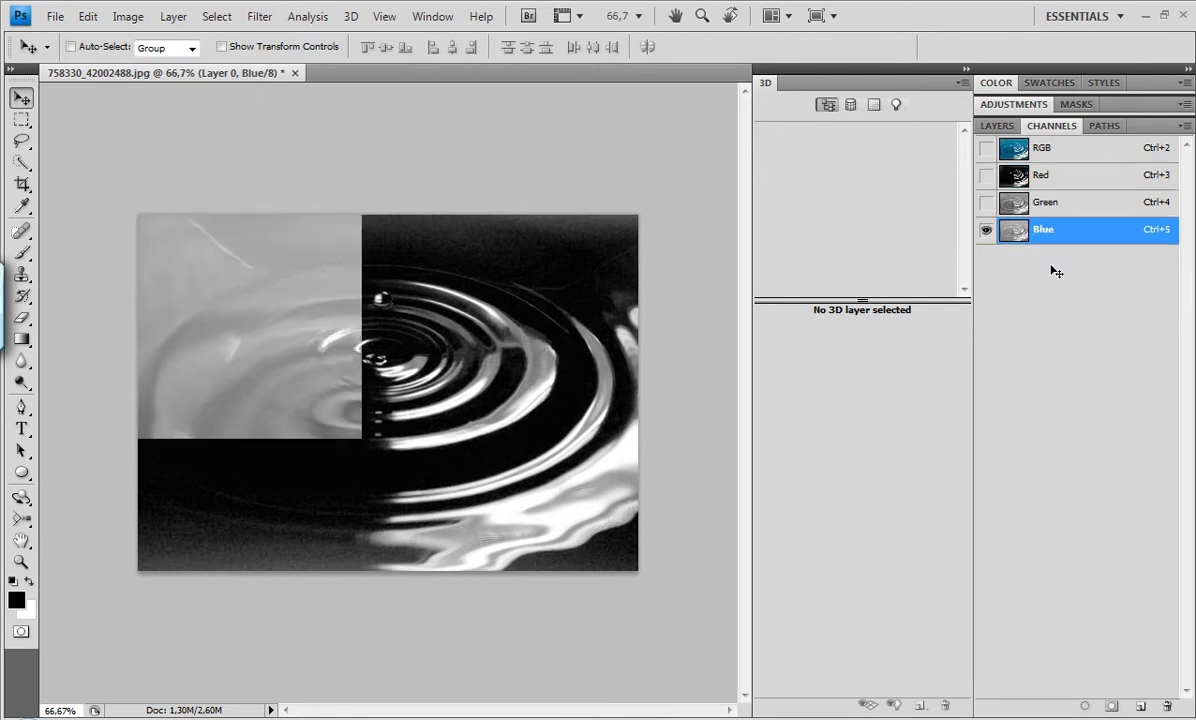
left_click(1060, 205)
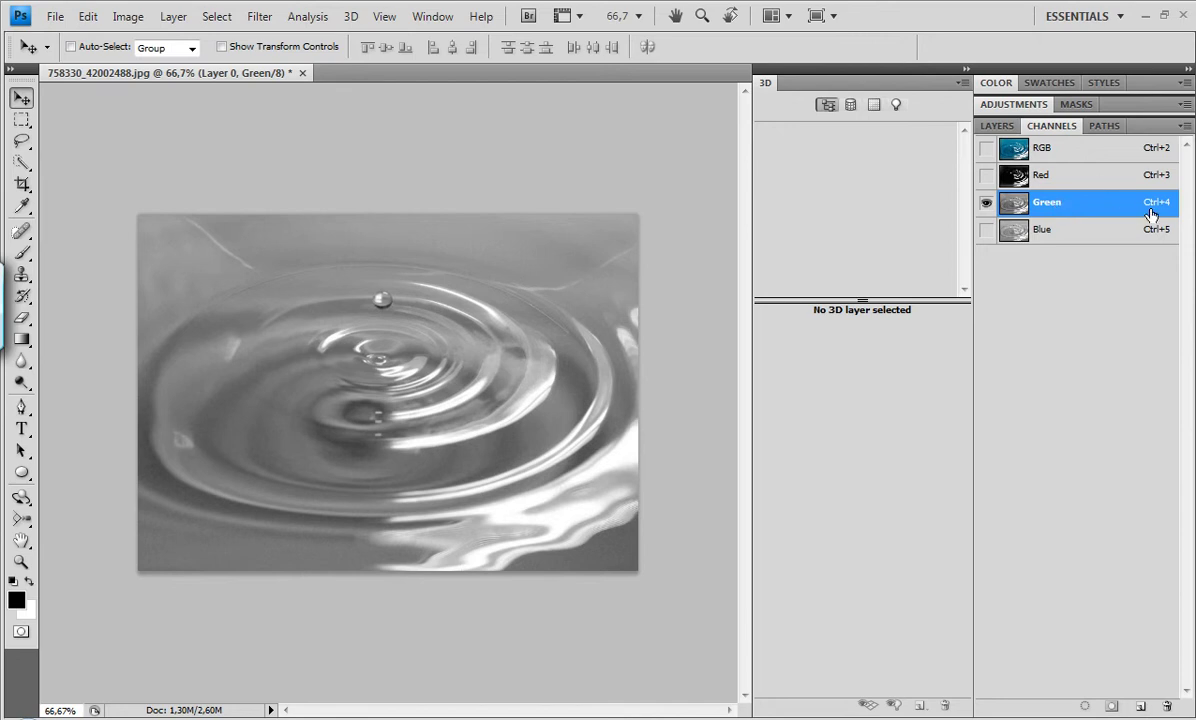
left_click(202, 22)
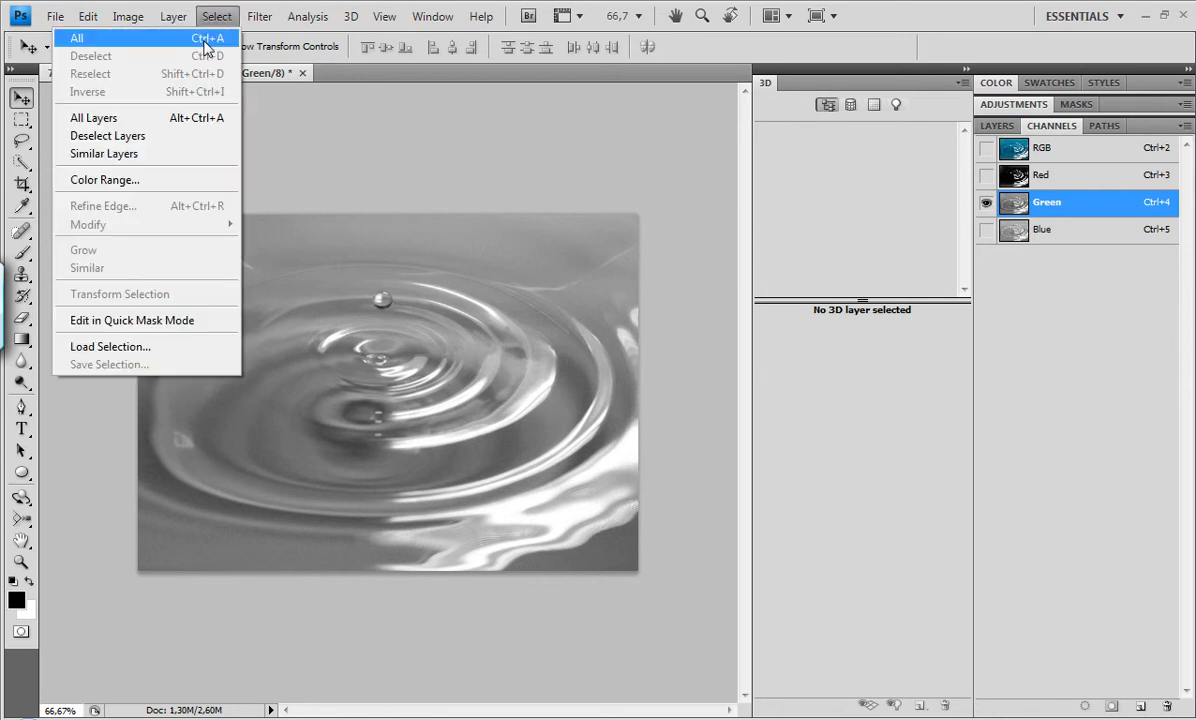
left_click(130, 38)
left_click(88, 16)
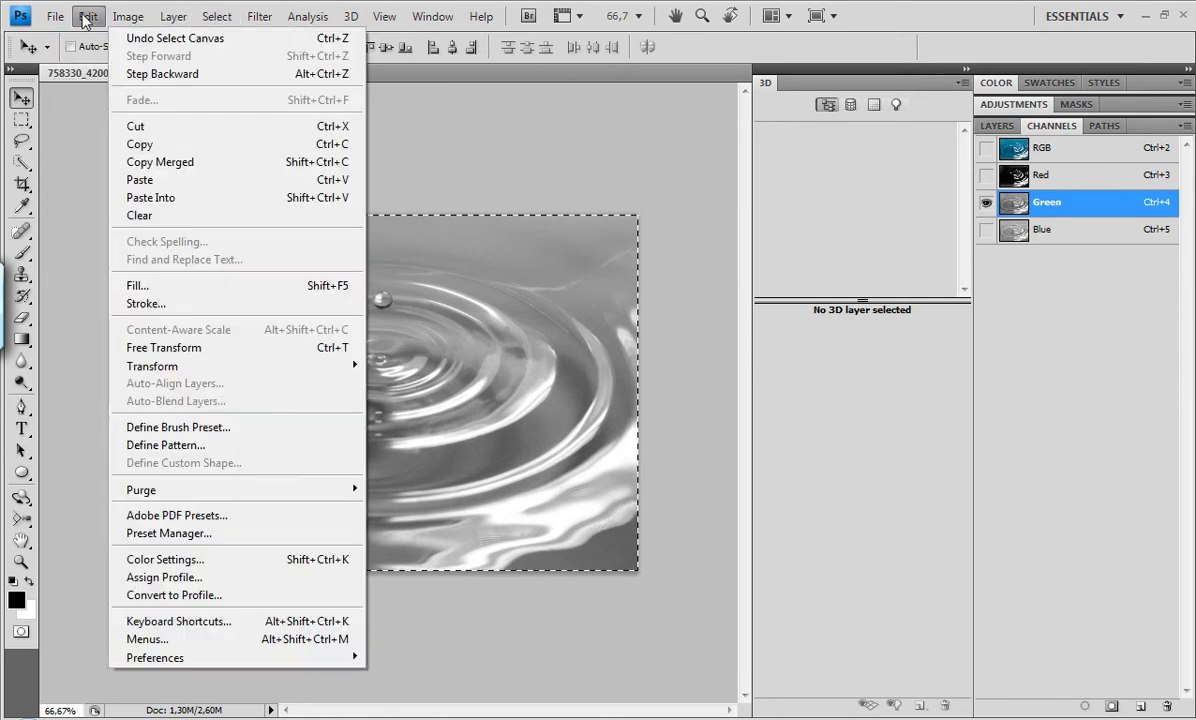
left_click(145, 148)
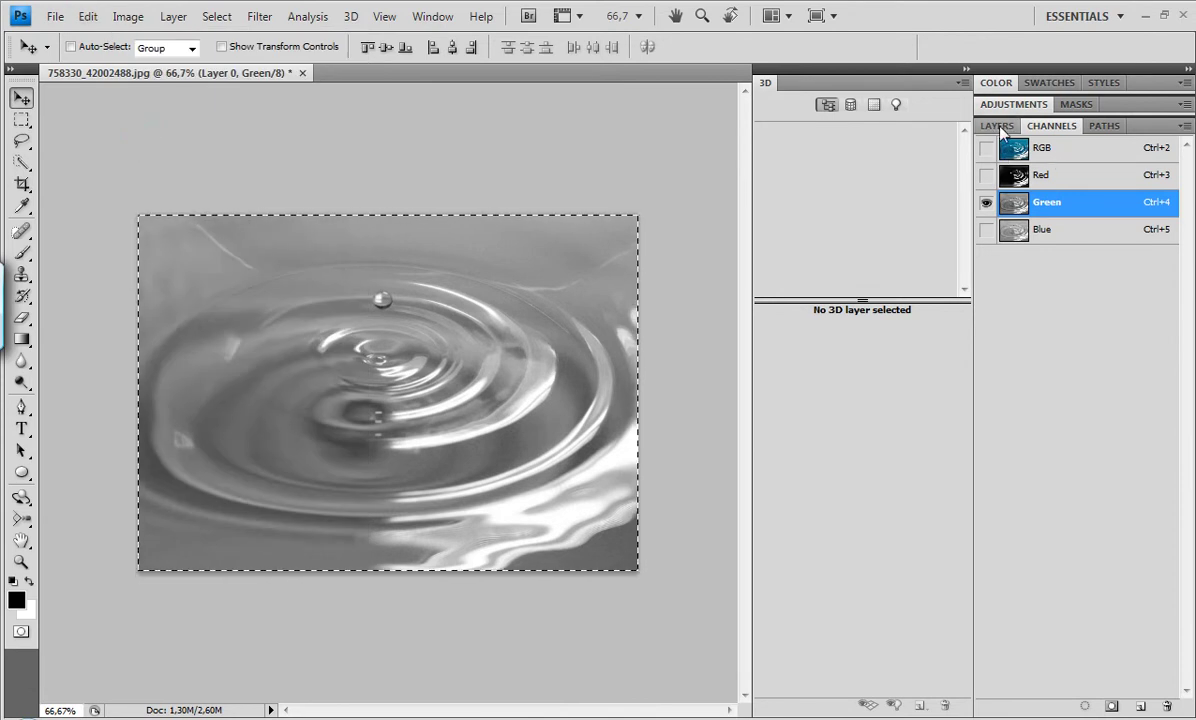
- Restore the composite RGB view, paste the copied channel onto a new layer above Layer 0, and desaturate it
left_click(986, 148)
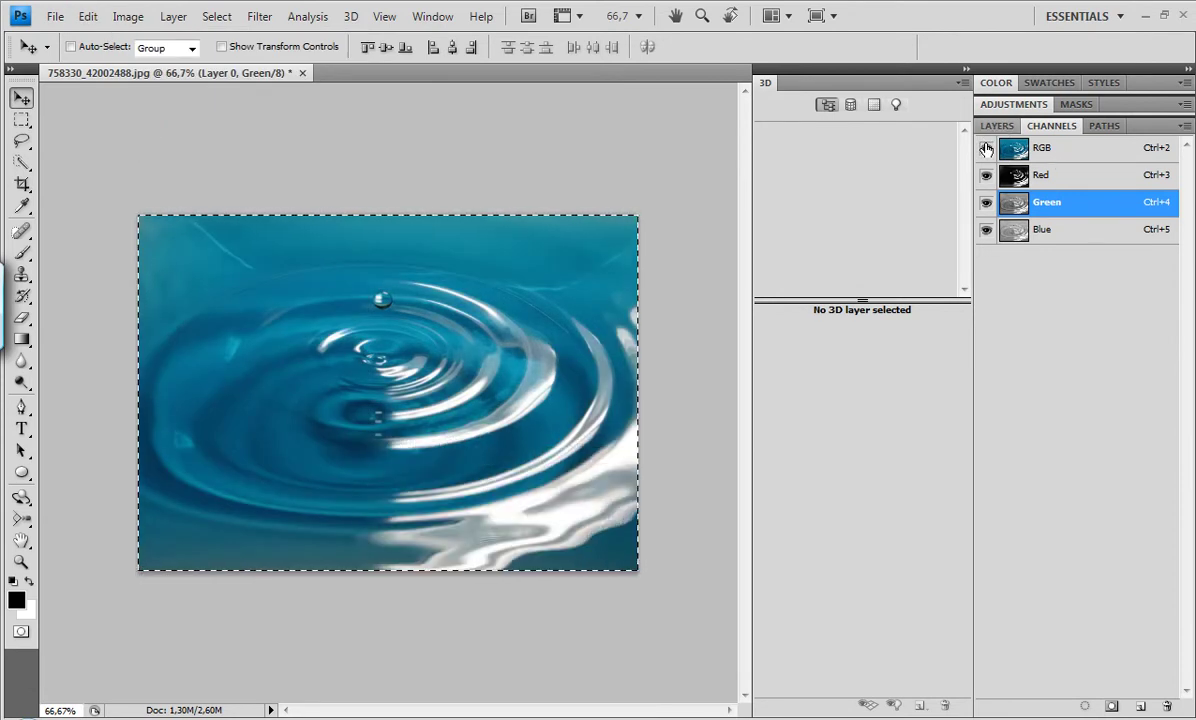
left_click(995, 127)
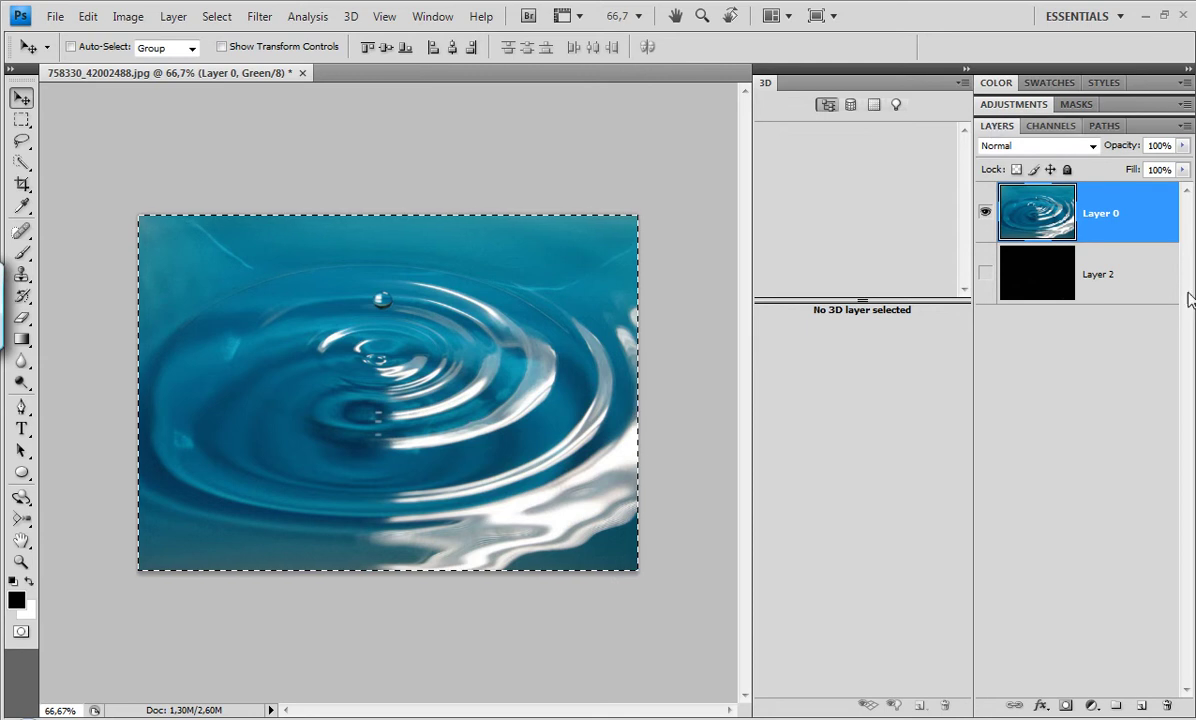
left_click(1141, 705)
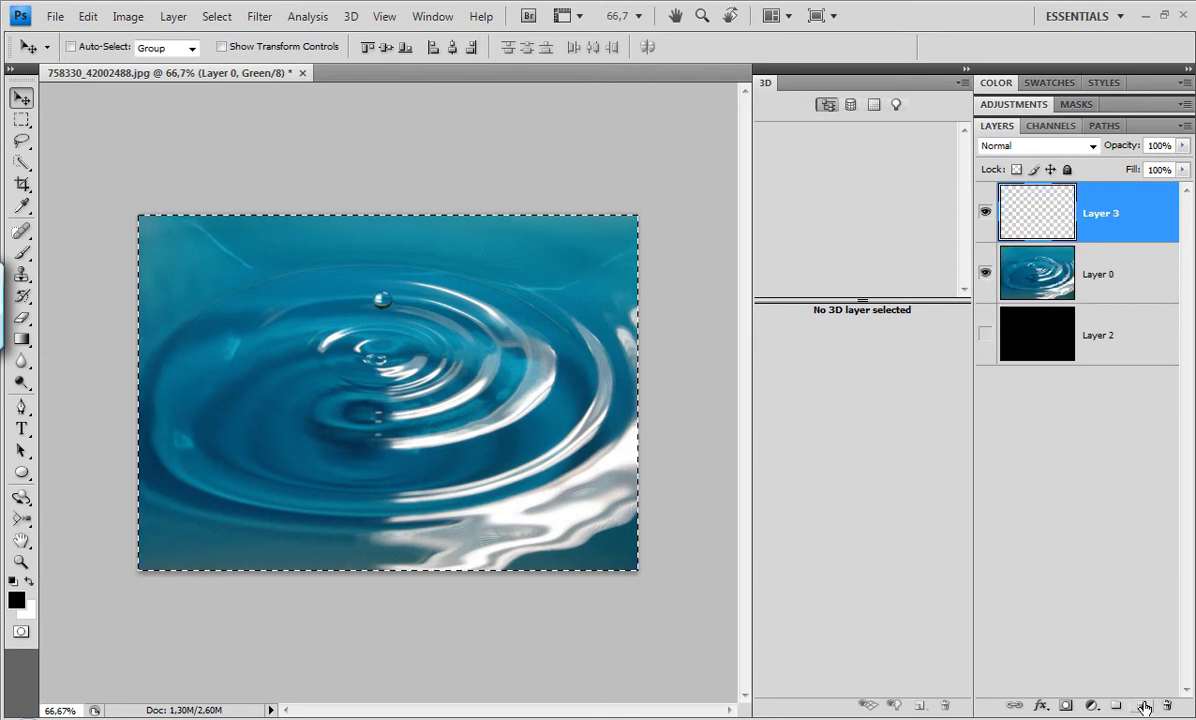
left_click(88, 16)
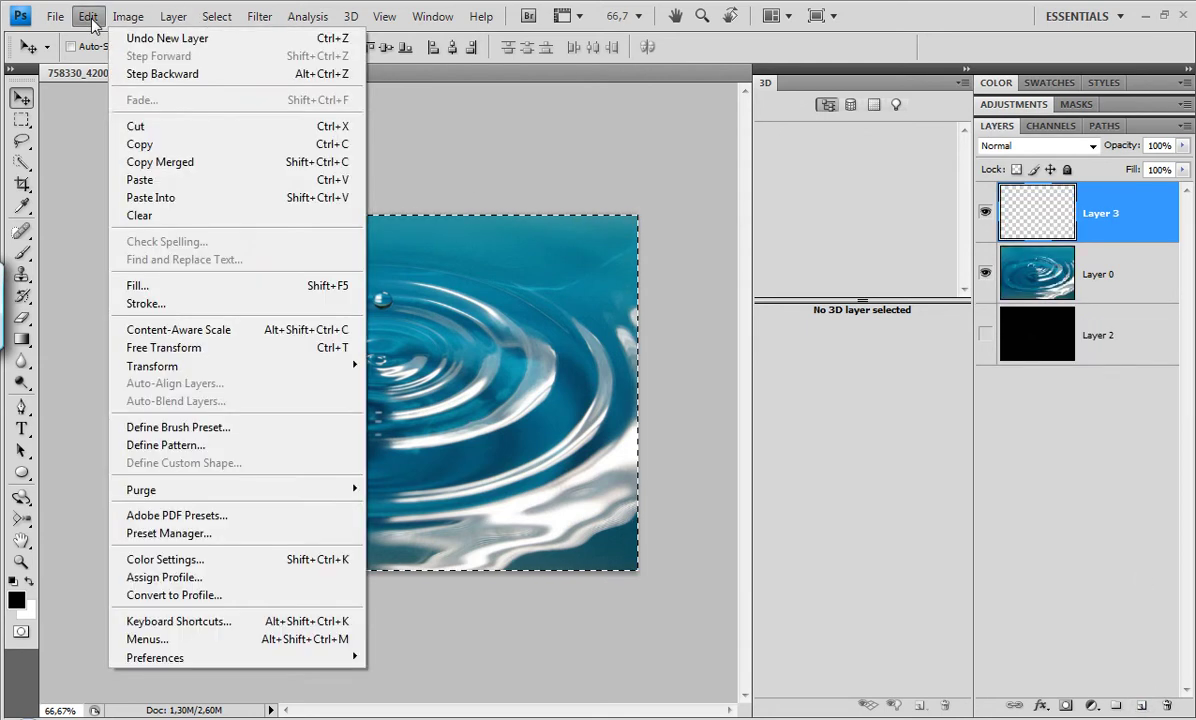
left_click(140, 180)
key("shift+ctrl+u")
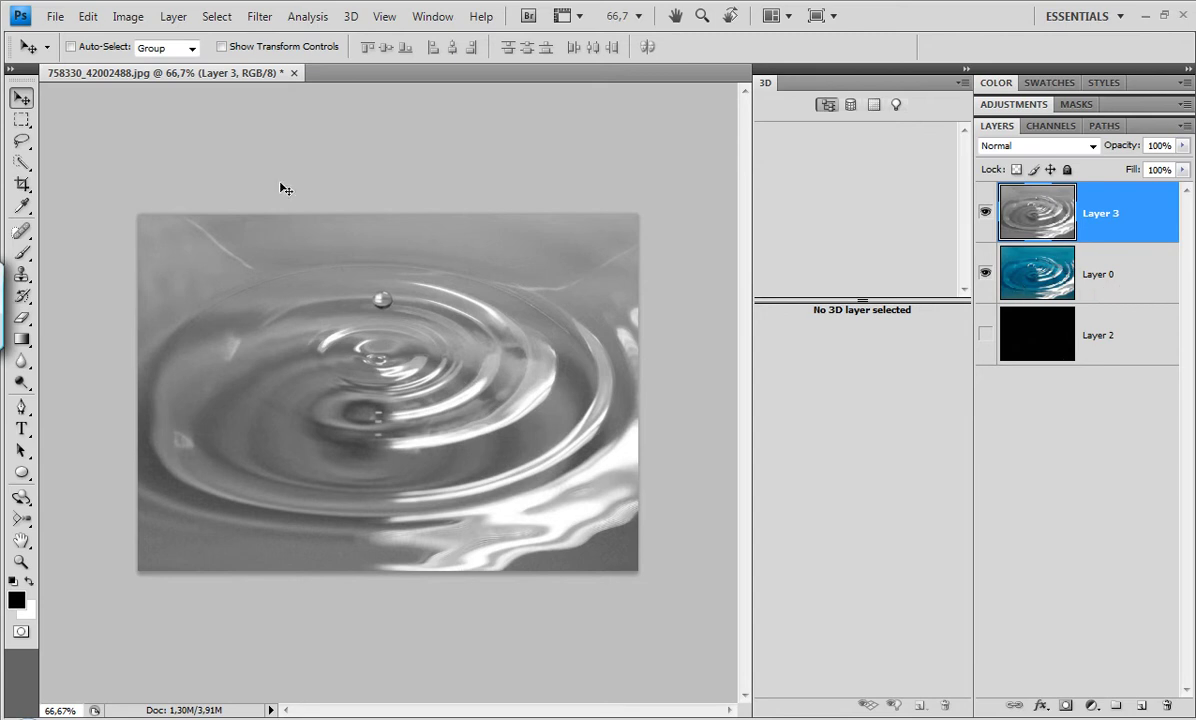
- Generate a 3D Plane mesh from the grayscale content of Layer 3
left_click(352, 17)
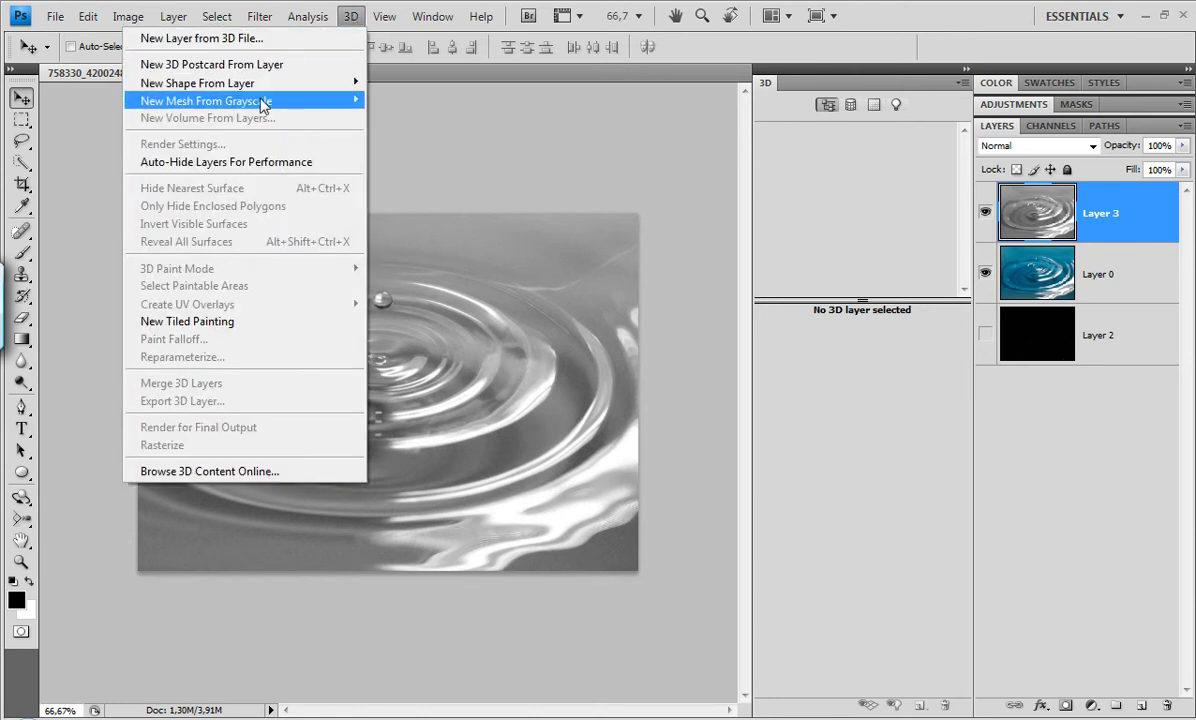
mouse_move(248, 102)
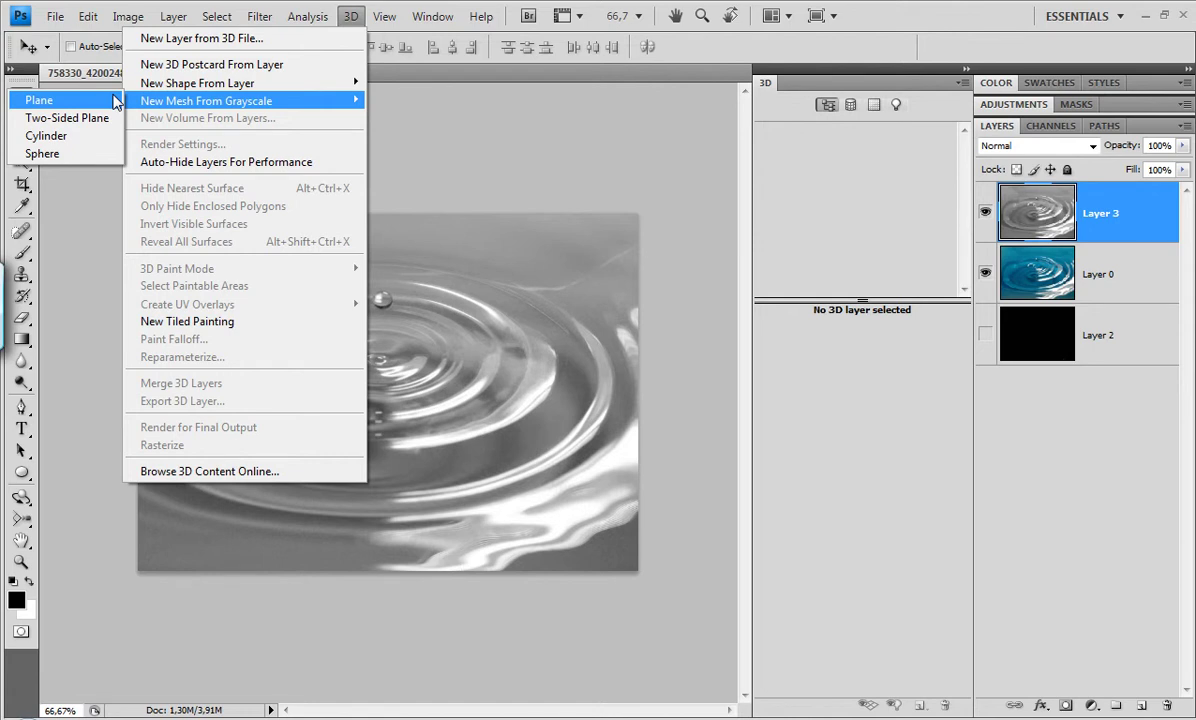
left_click(40, 100)
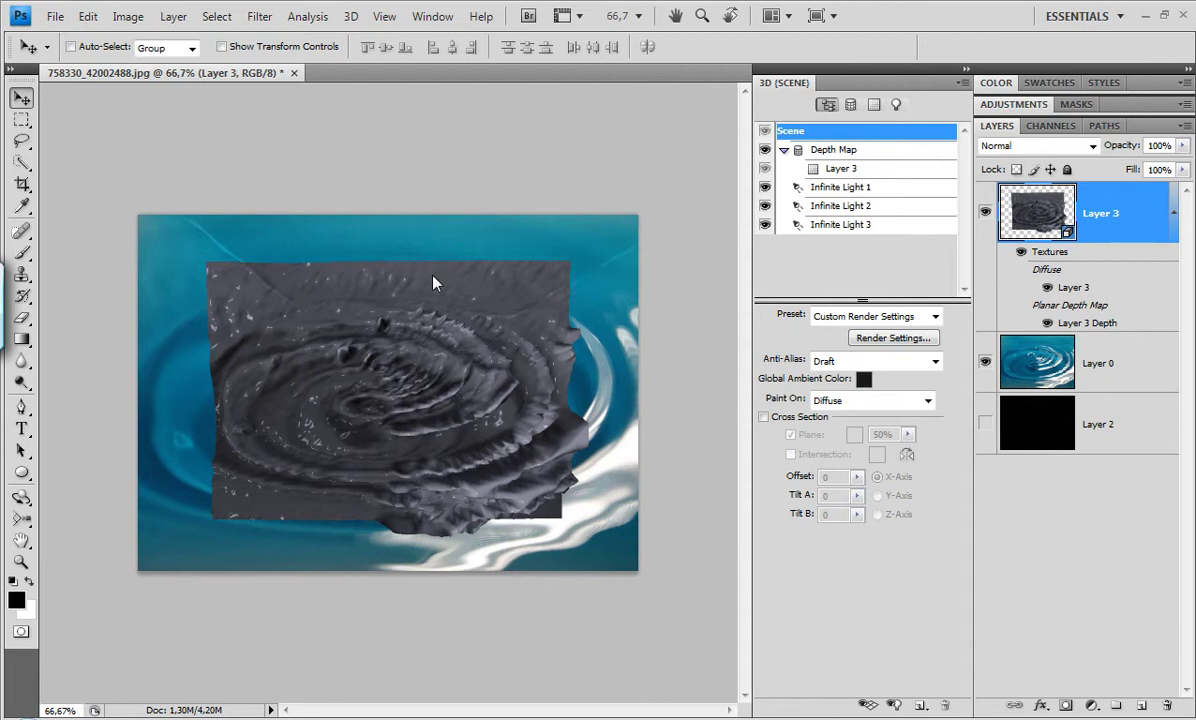
- Rotate the 3D mesh to an orientation of about X 42, Y -13.8, Z 14.1 so its relief is seen at an angle
left_click(22, 499)
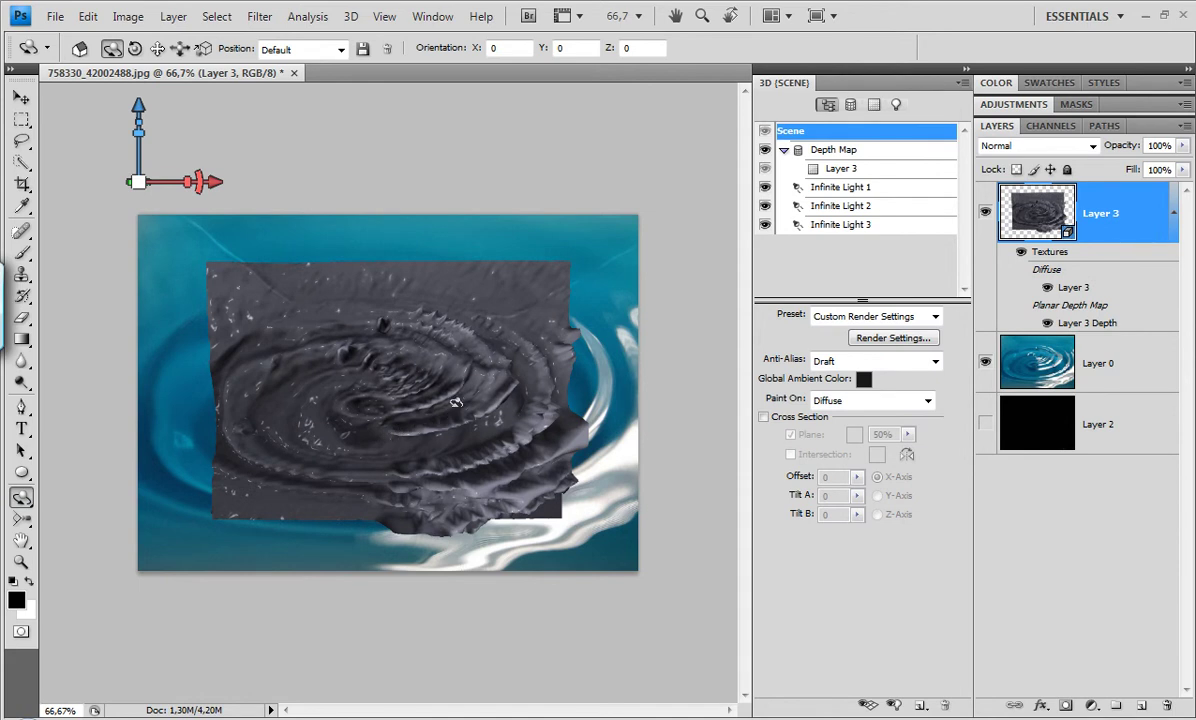
left_click_drag(437, 325, 150, 274)
left_click_drag(278, 295, 345, 407)
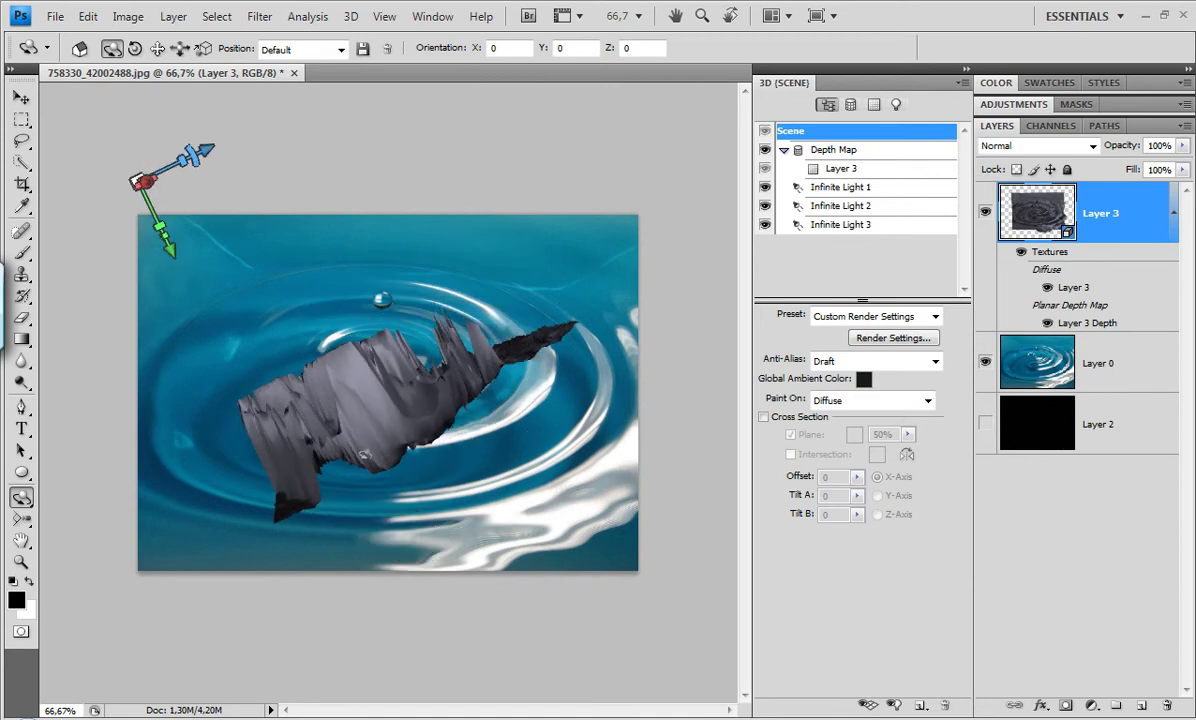
left_click_drag(337, 505, 480, 347)
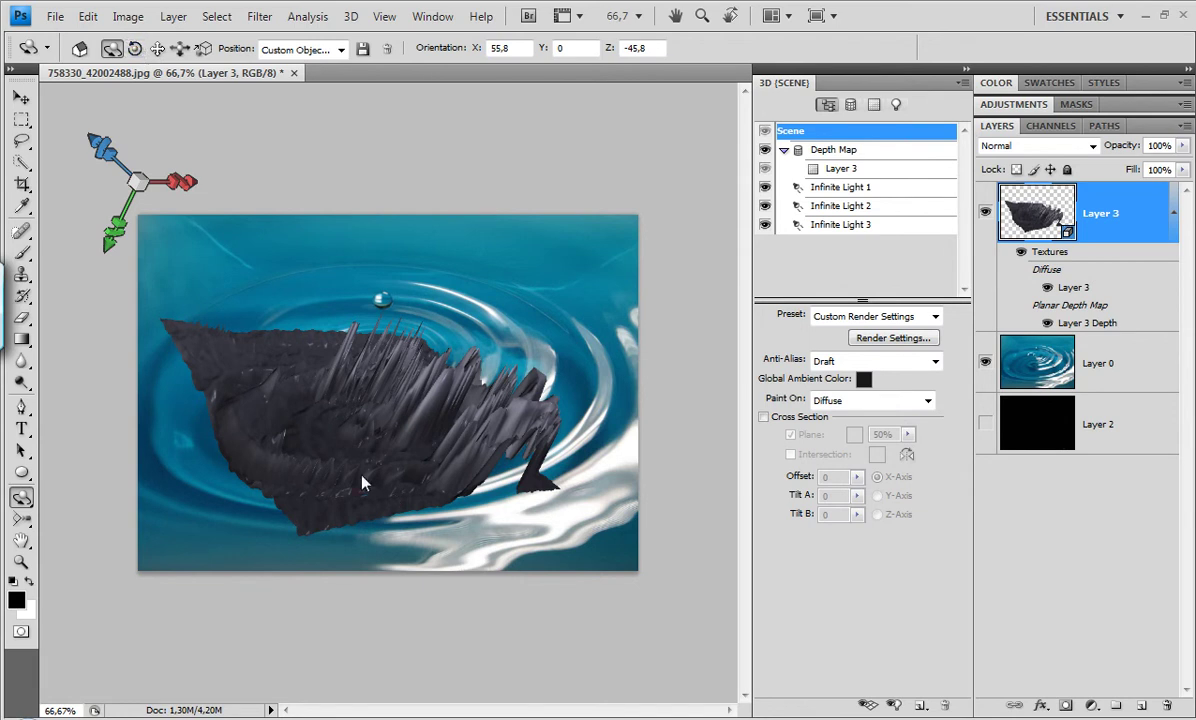
left_click_drag(474, 468, 449, 497)
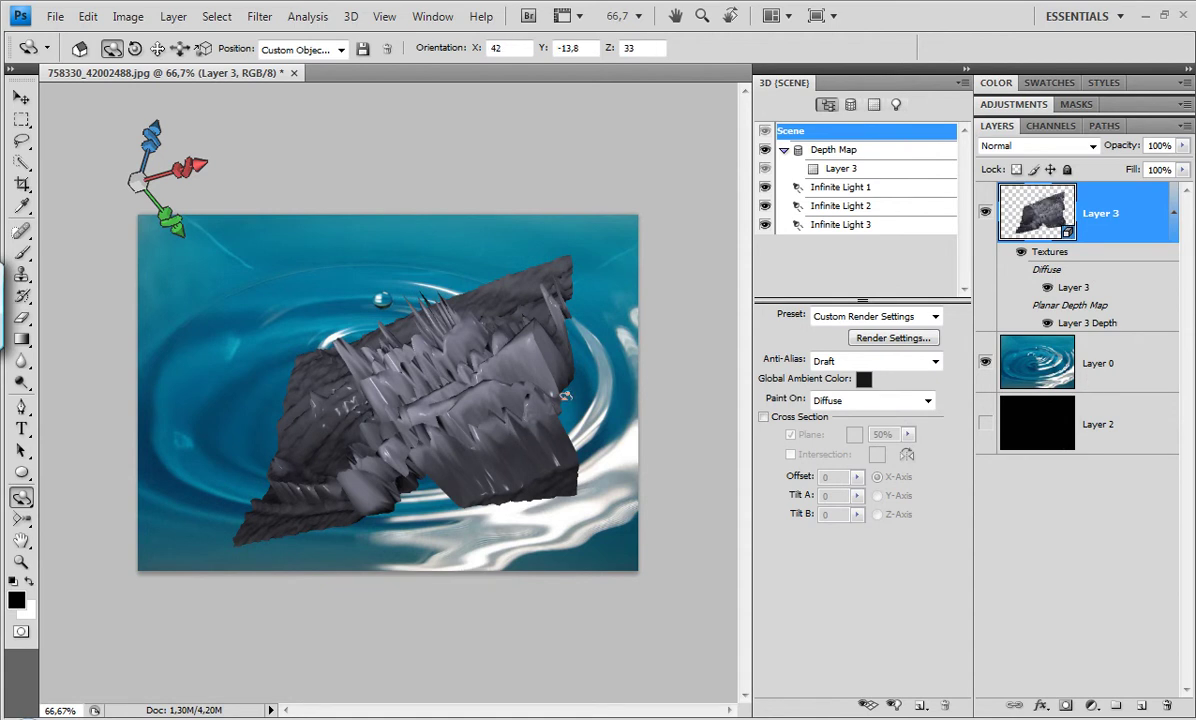
left_click_drag(598, 308, 489, 384)
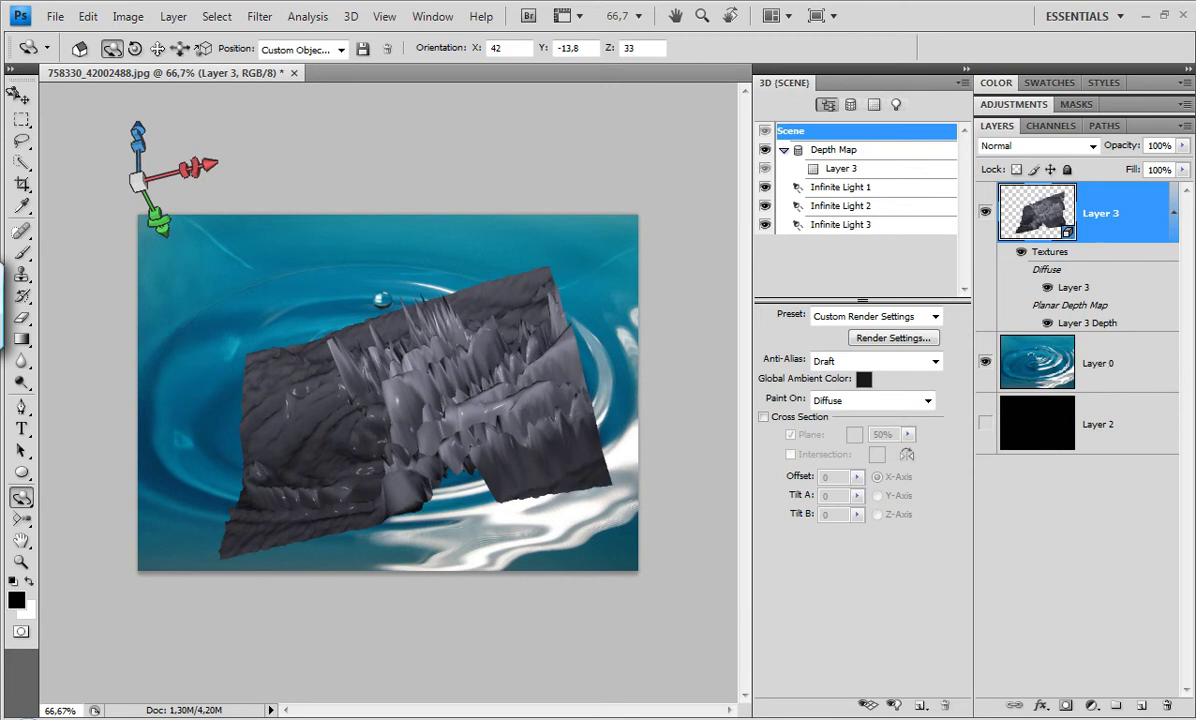
- Hide Layer 0 and make the 3D Layer 3 active again
key("alt+bracketleft")
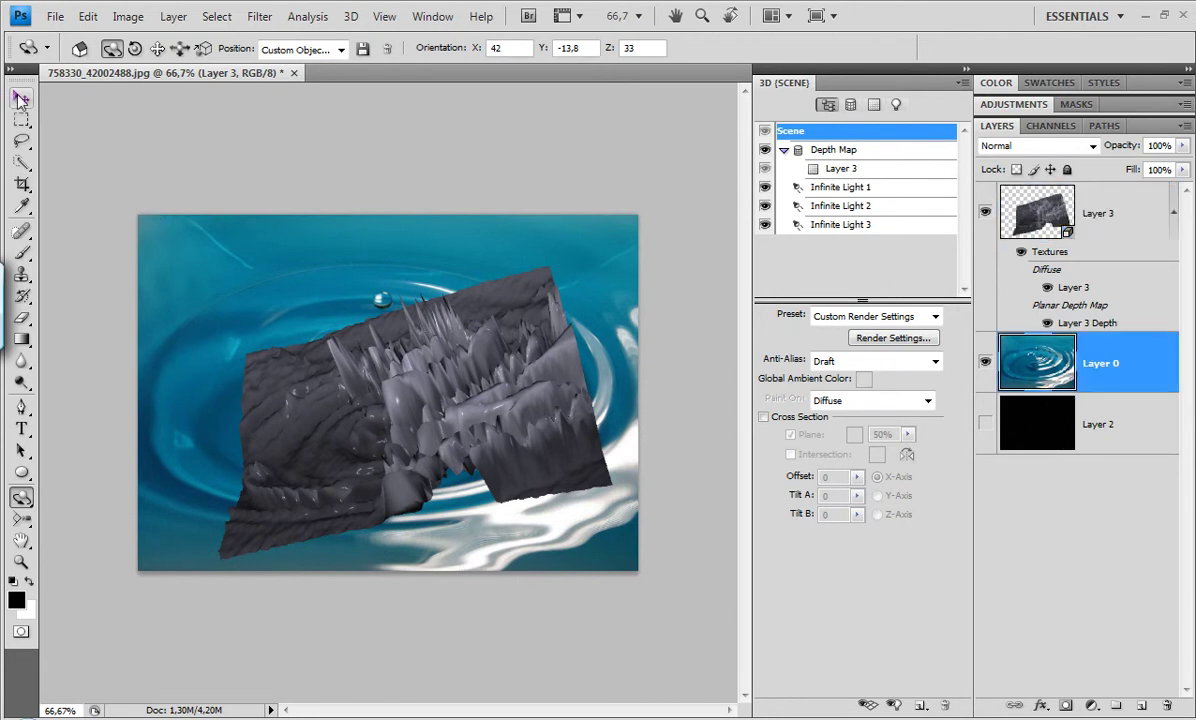
left_click(986, 364)
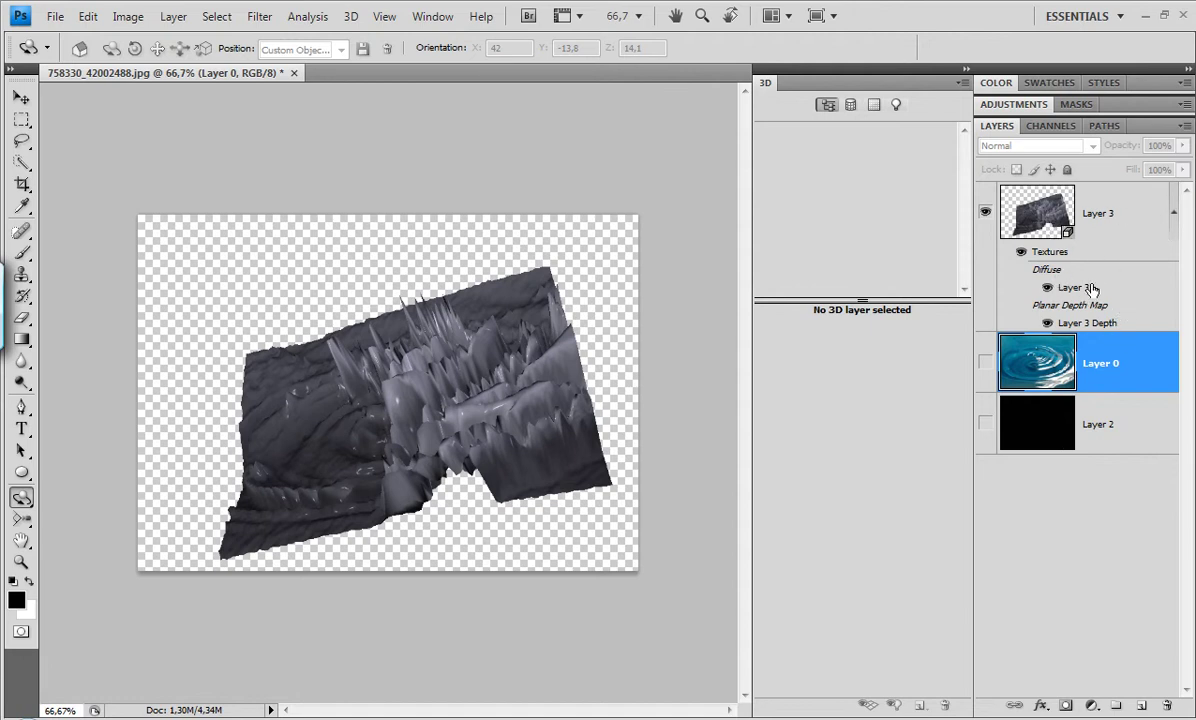
left_click(1124, 215)
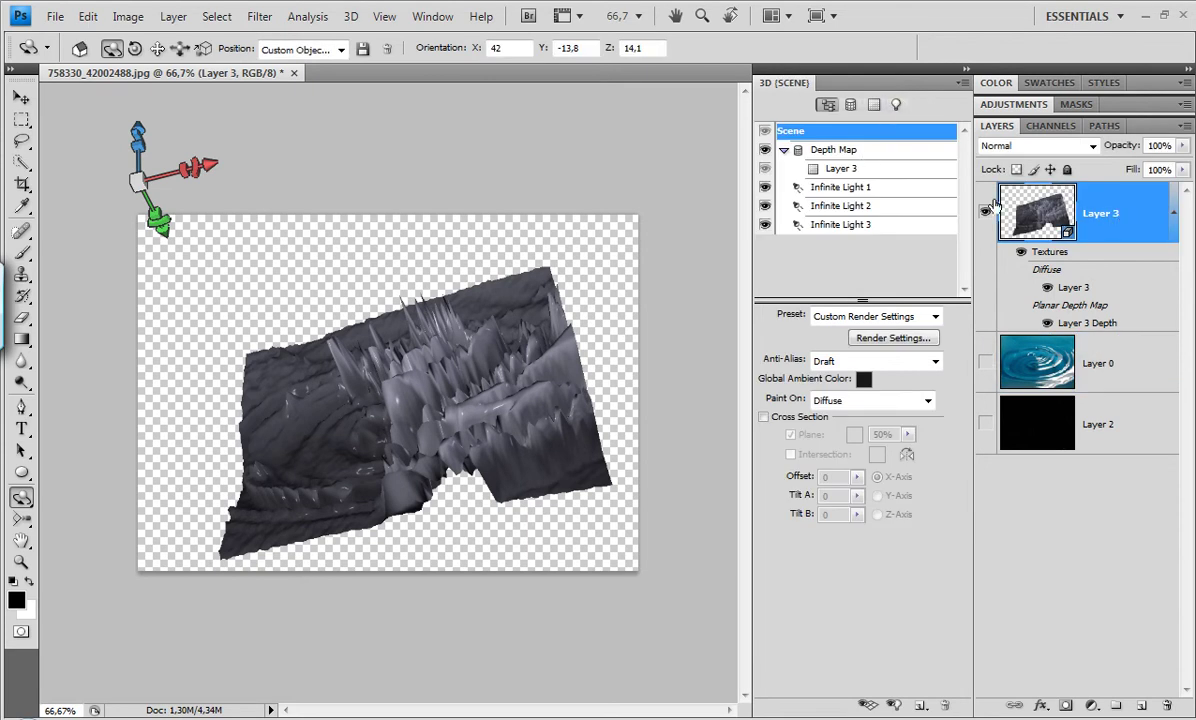
- Show the mesh's material settings and roll the mesh to an orientation of about X 44.3, Y -4.9, Z 13.7
left_click(874, 107)
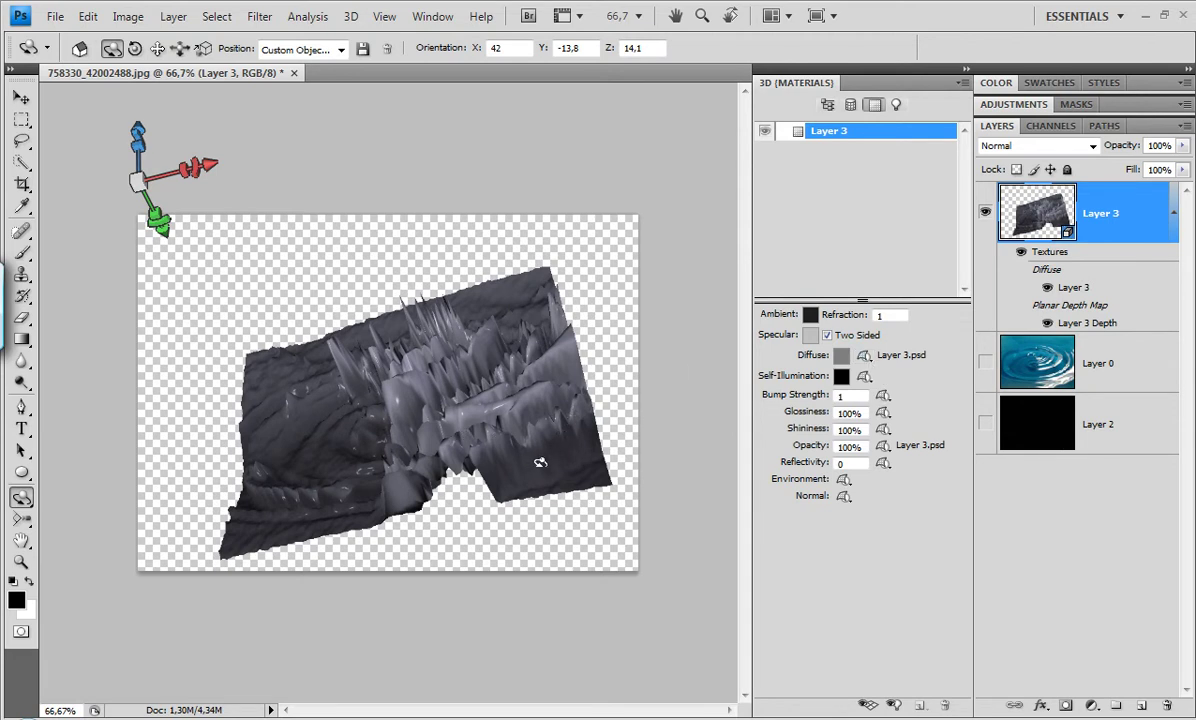
left_click(135, 48)
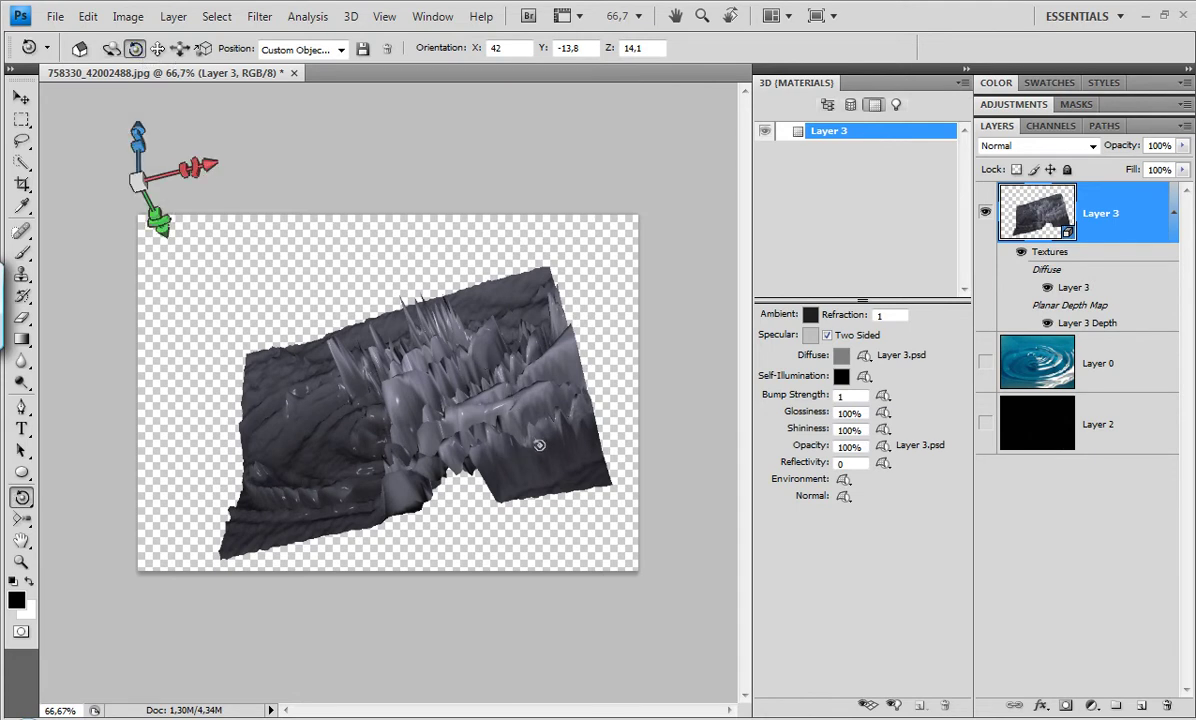
left_click_drag(577, 426, 592, 410)
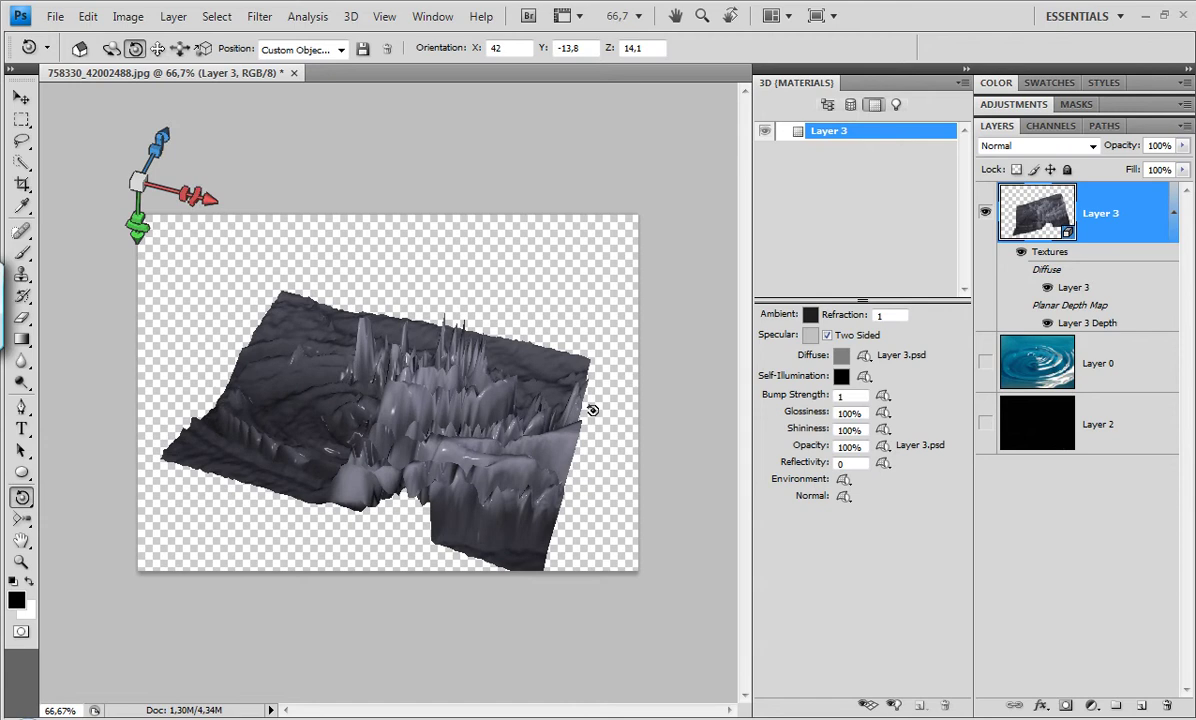
mouse_move(528, 346)
left_mouse_down()
mouse_move(514, 336)
mouse_move(538, 345)
left_mouse_up()
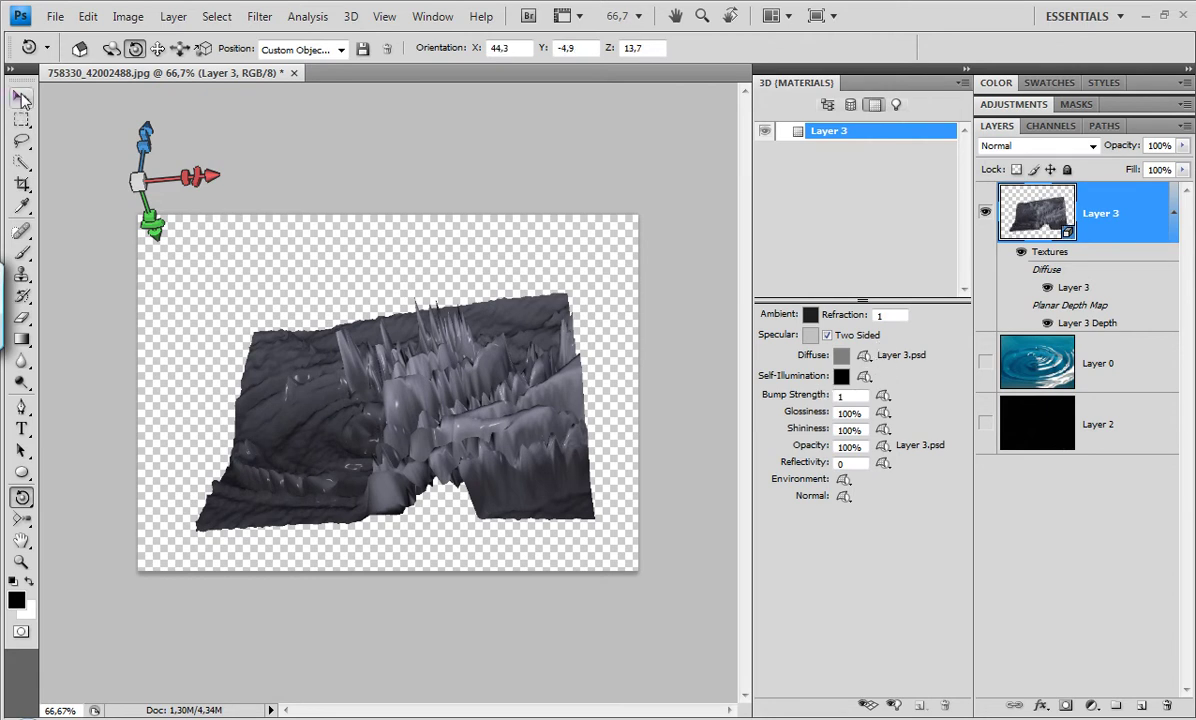
key("v")
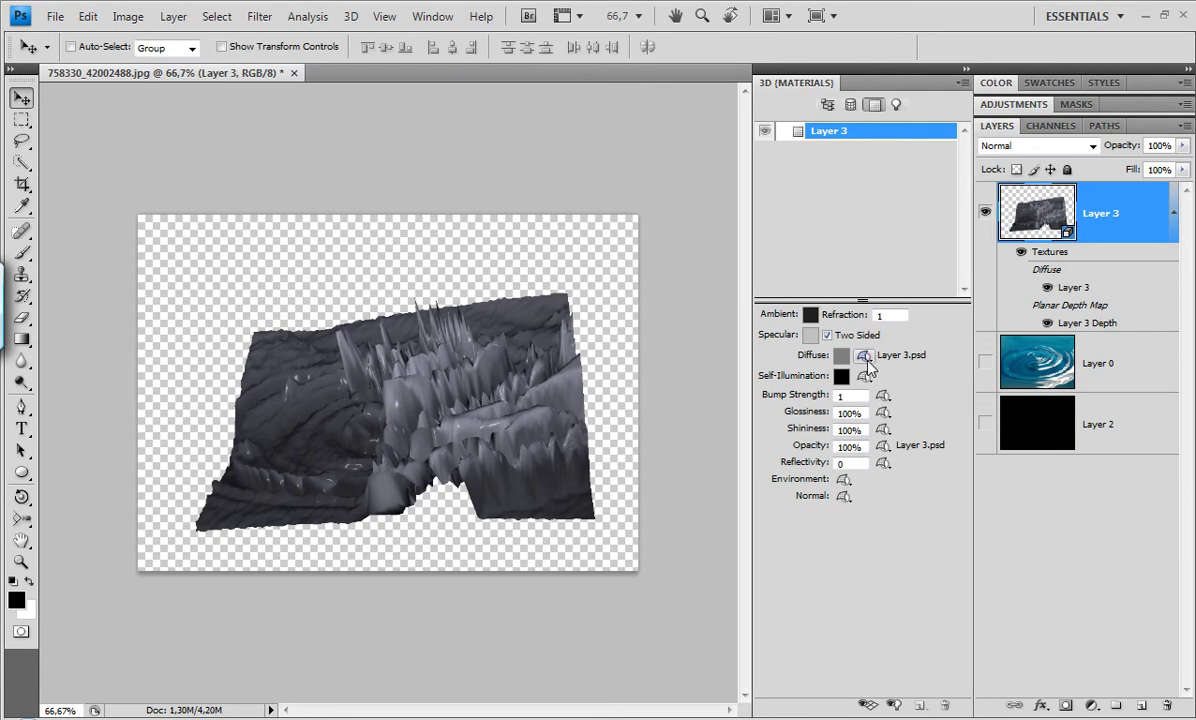
- Load textura2 from the texturas folder as the mesh material's diffuse texture and remove its opacity texture
left_click(864, 358)
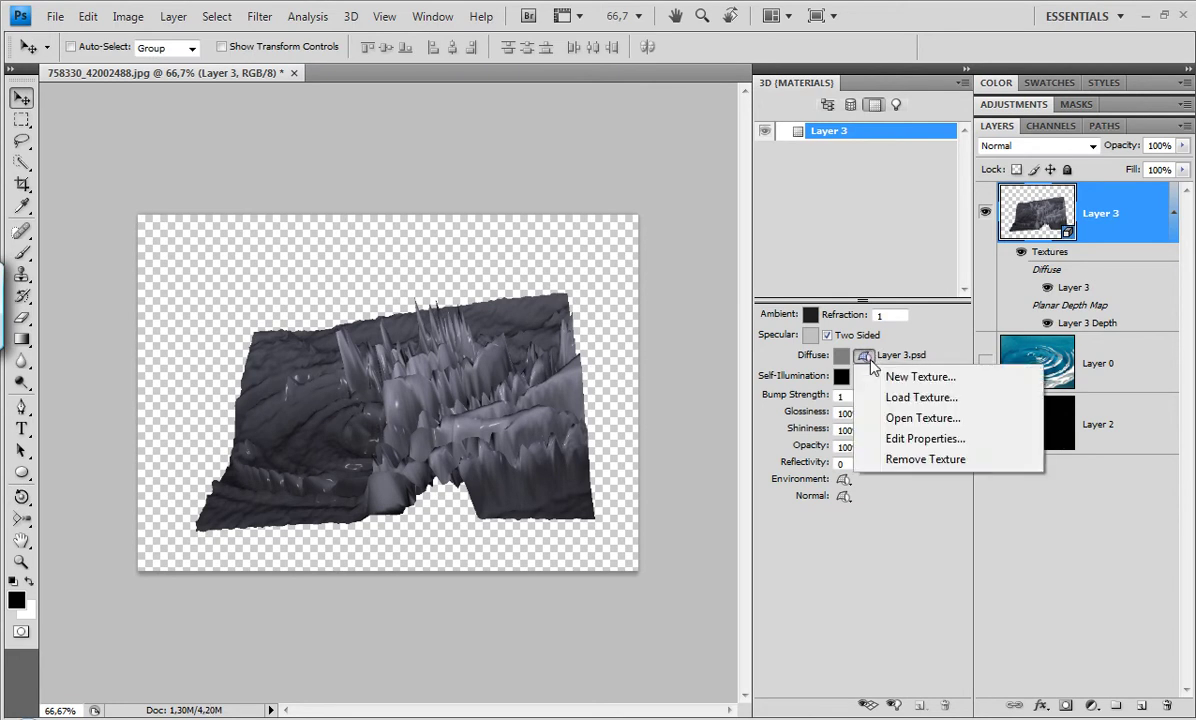
left_click(928, 400)
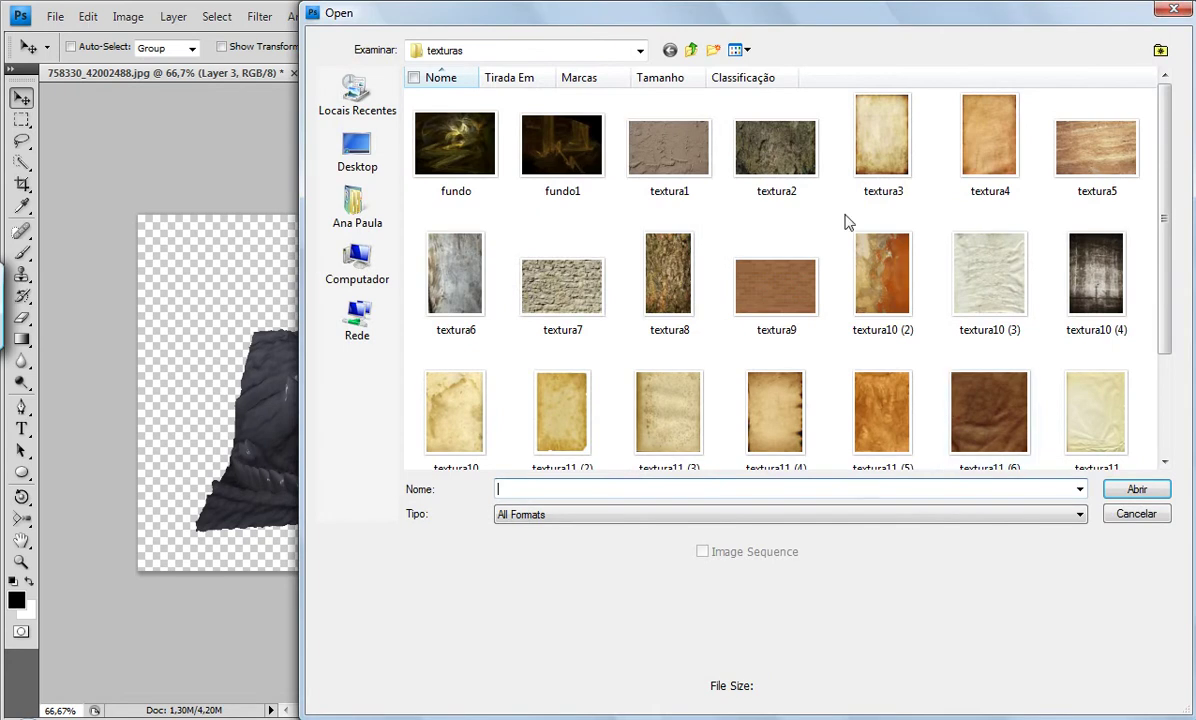
left_click(799, 166)
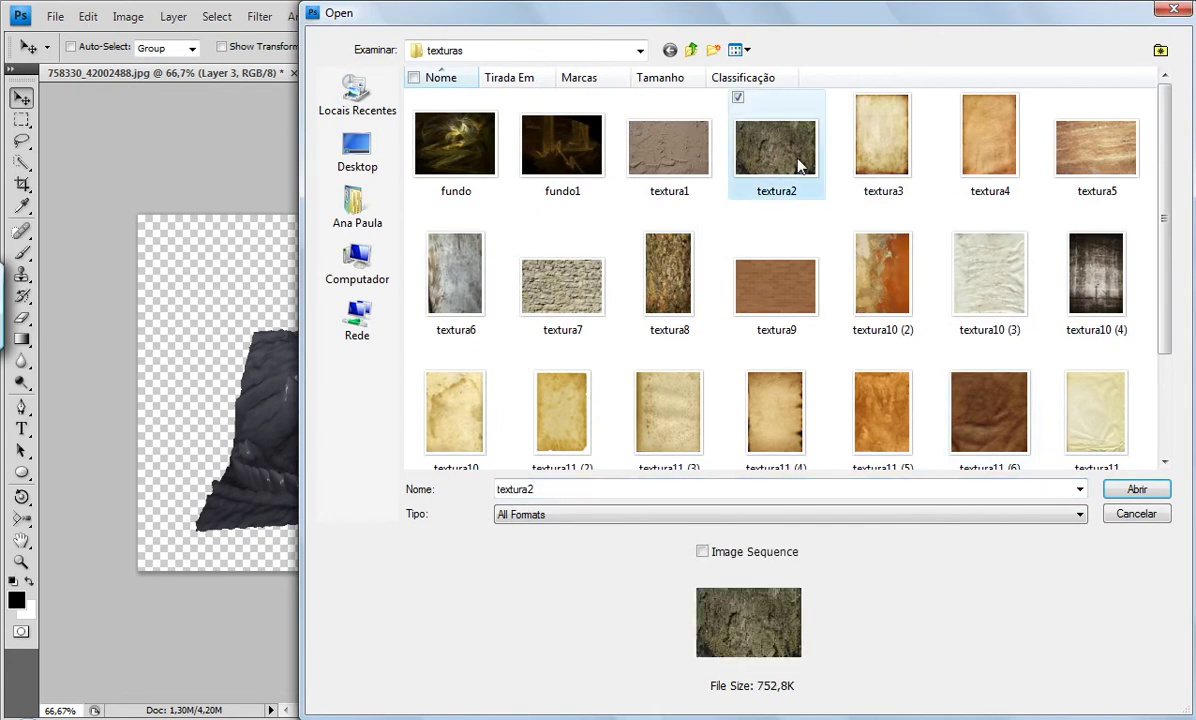
mouse_move(1175, 240)
left_mouse_down()
mouse_move(1177, 382)
mouse_move(1172, 235)
left_mouse_up()
left_click(660, 165)
left_click(762, 148)
left_click(1137, 489)
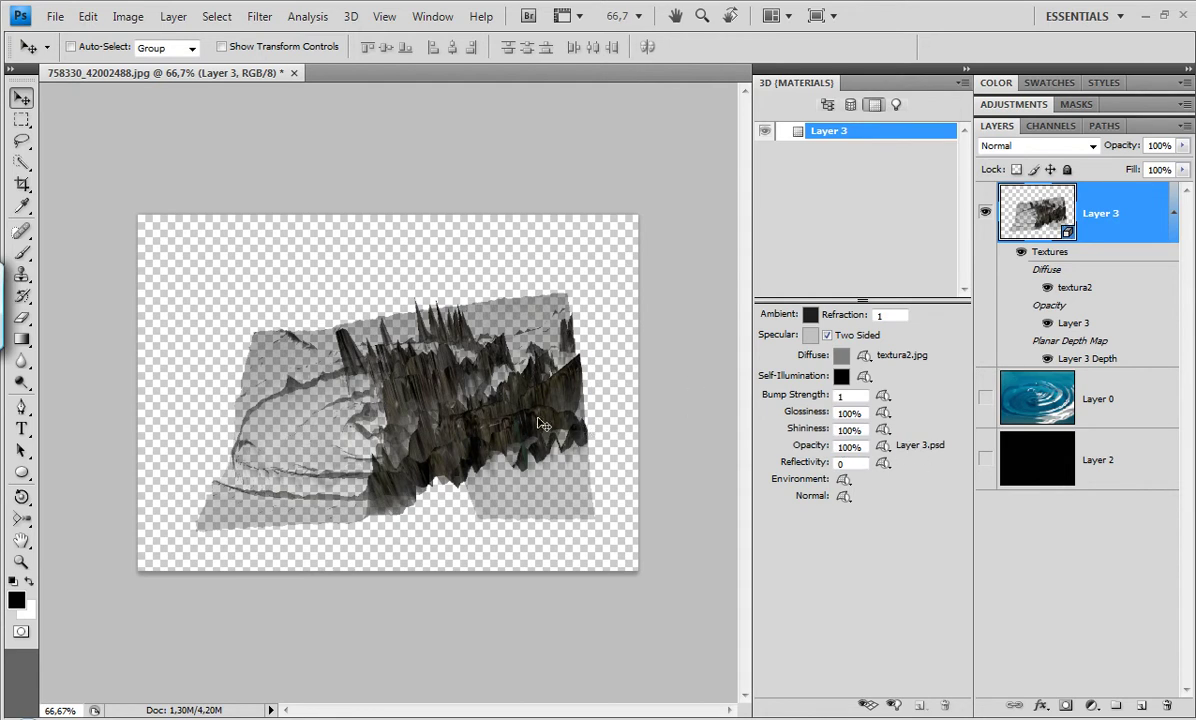
left_click(885, 447)
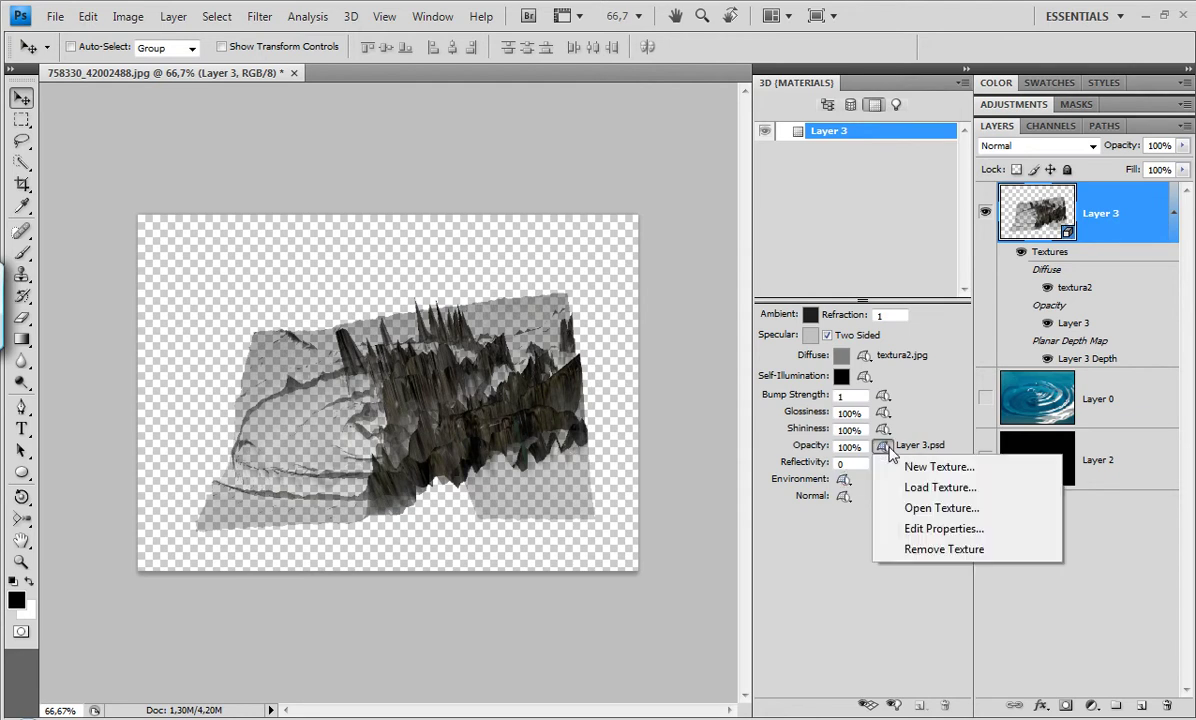
left_click(930, 550)
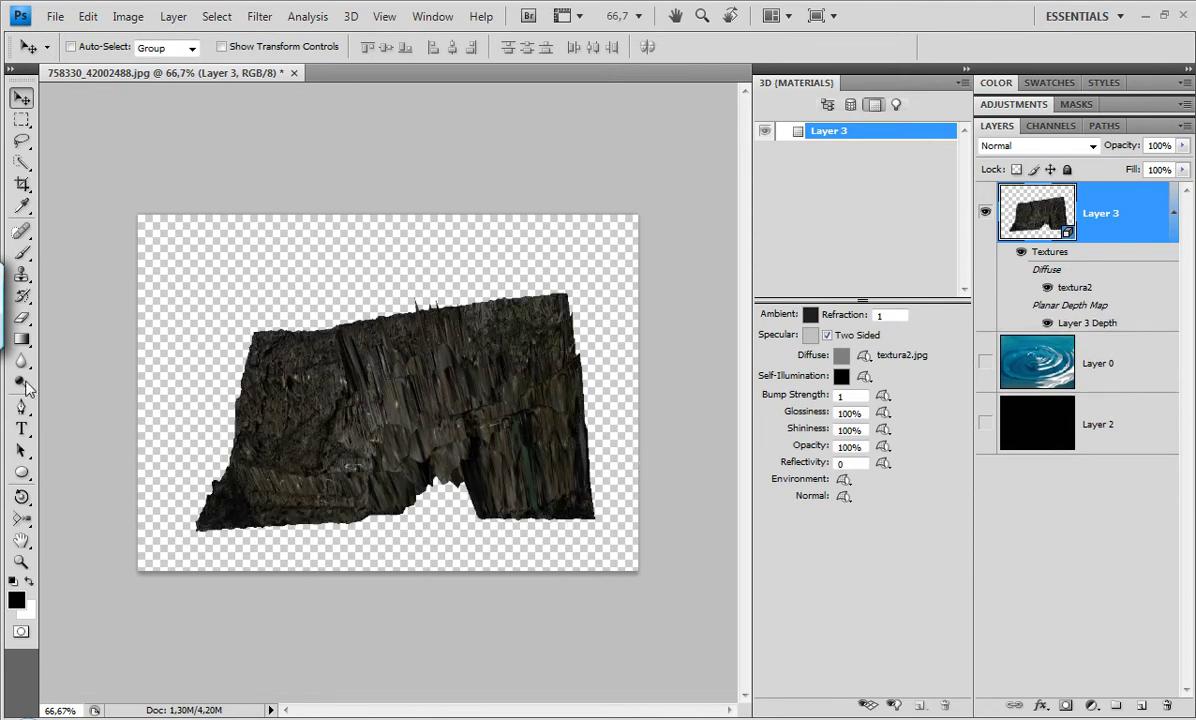
- Roll the textured 3D mesh to an orientation of about X 42.8, Y -10.8, Z 13.9
left_click(21, 497)
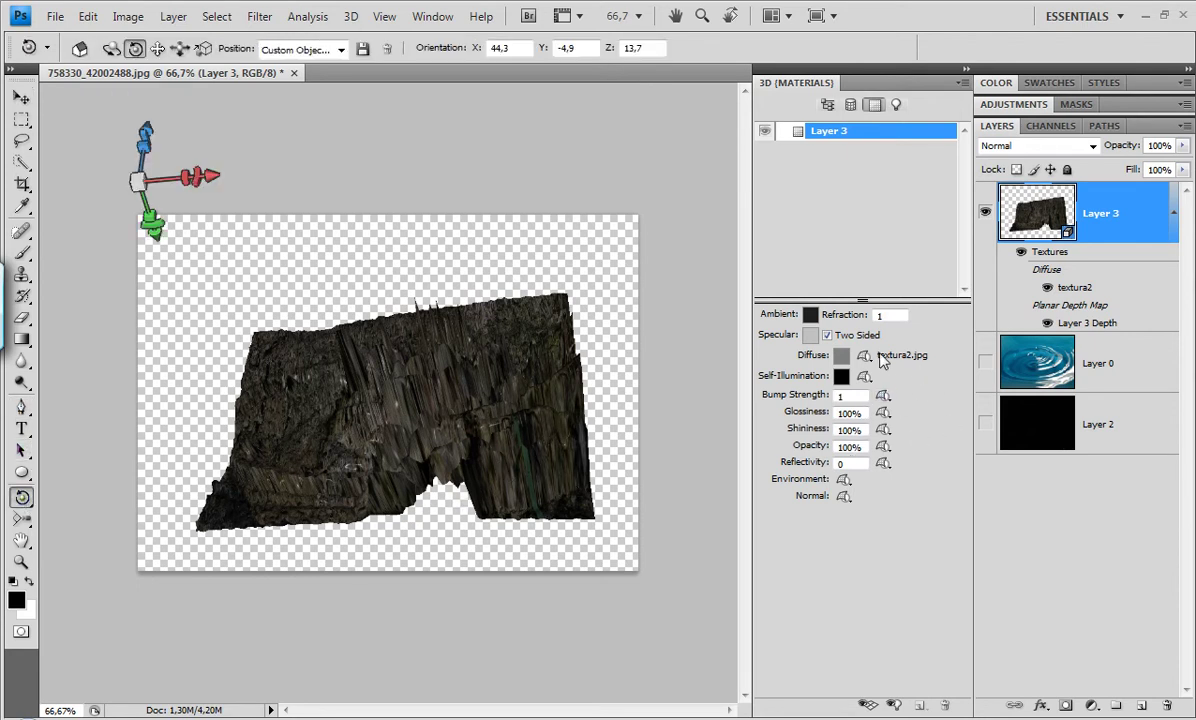
left_click_drag(534, 507, 605, 440)
left_click_drag(508, 398, 524, 429)
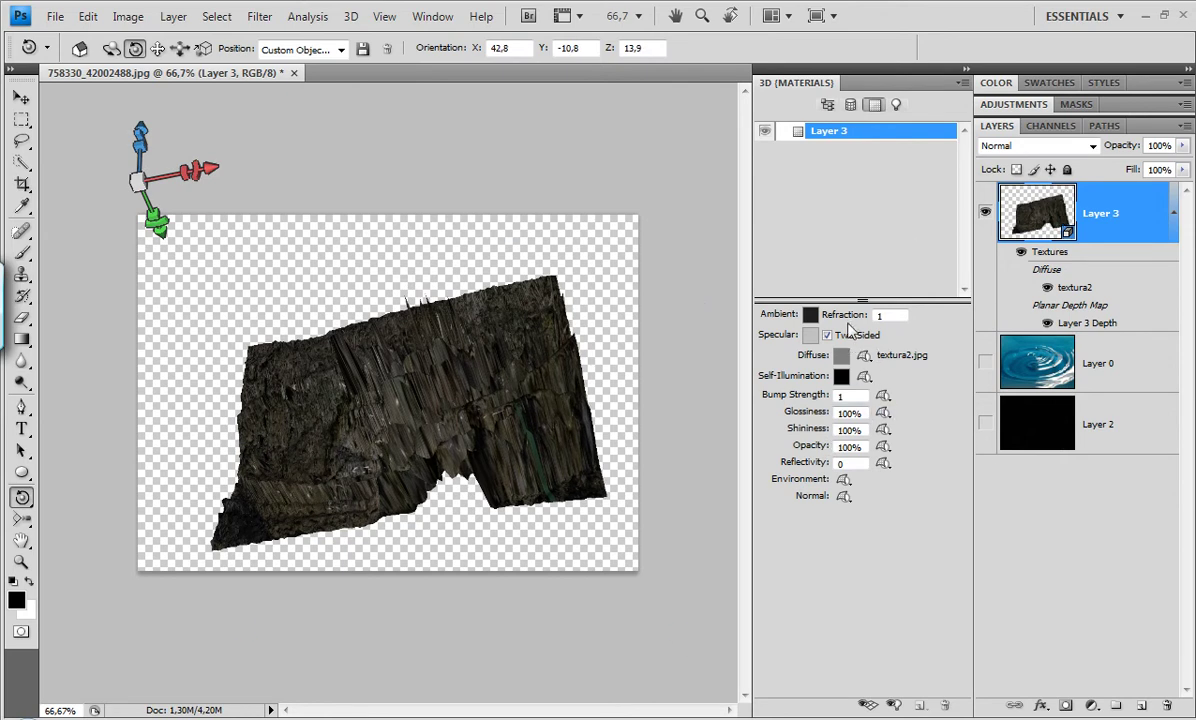
- Scale the 3D mesh to about X 1.29, Y 1.51 and Z 1.23 so the terrain is wider and its peaks taller
left_click(27, 505)
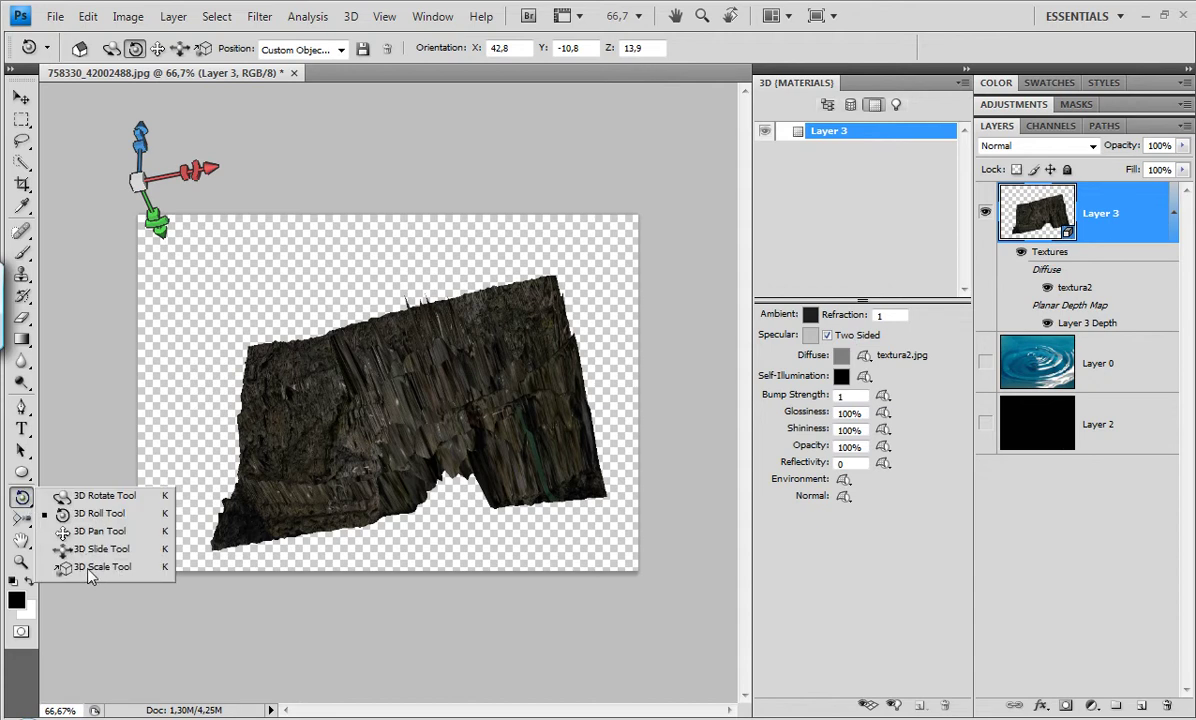
left_click(111, 578)
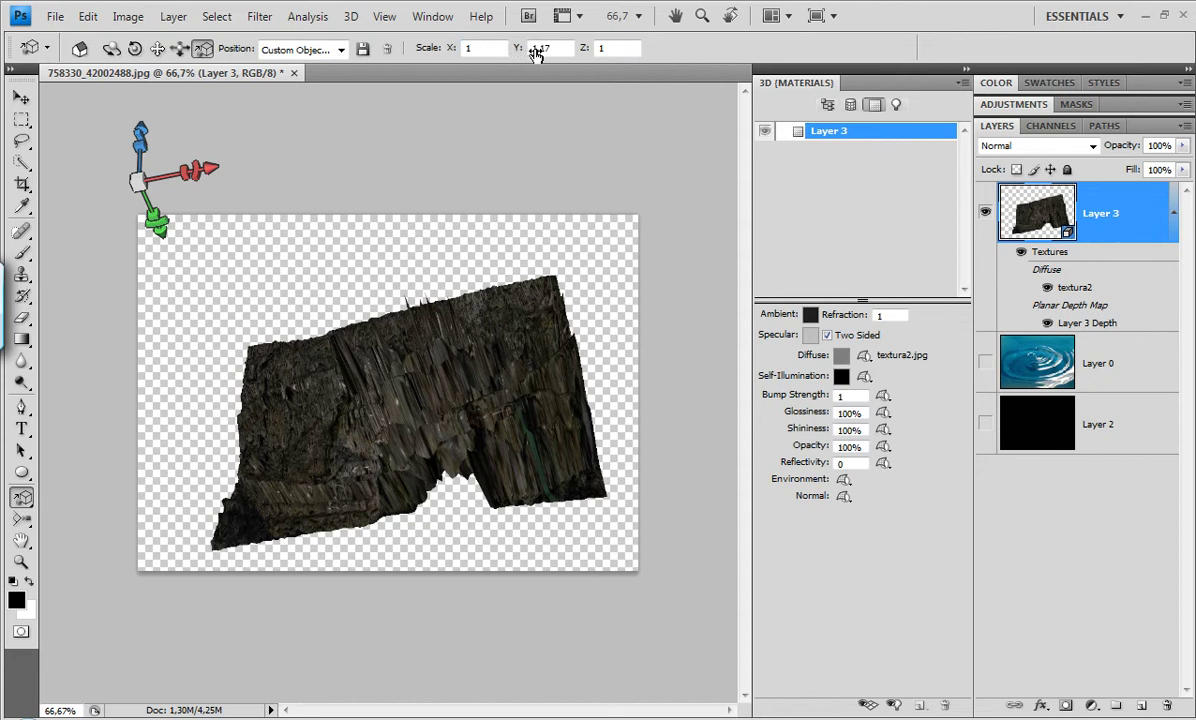
left_click_drag(537, 54, 572, 90)
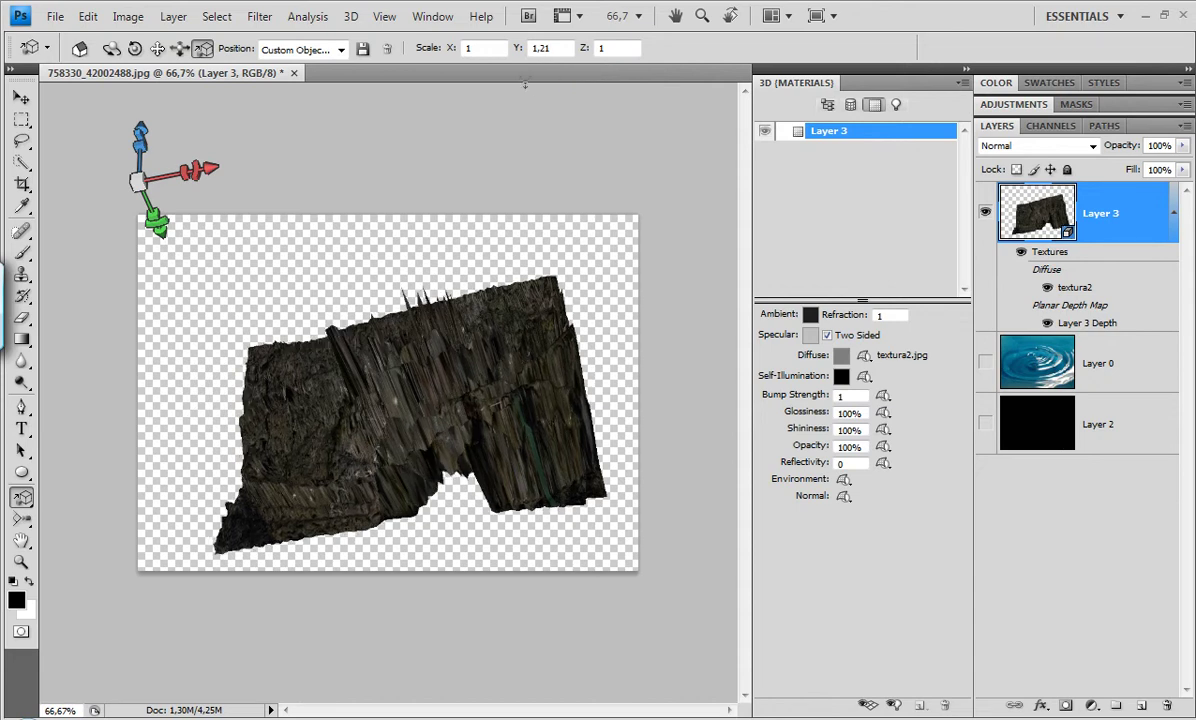
left_click_drag(449, 53, 512, 56)
left_click_drag(493, 234, 471, 321)
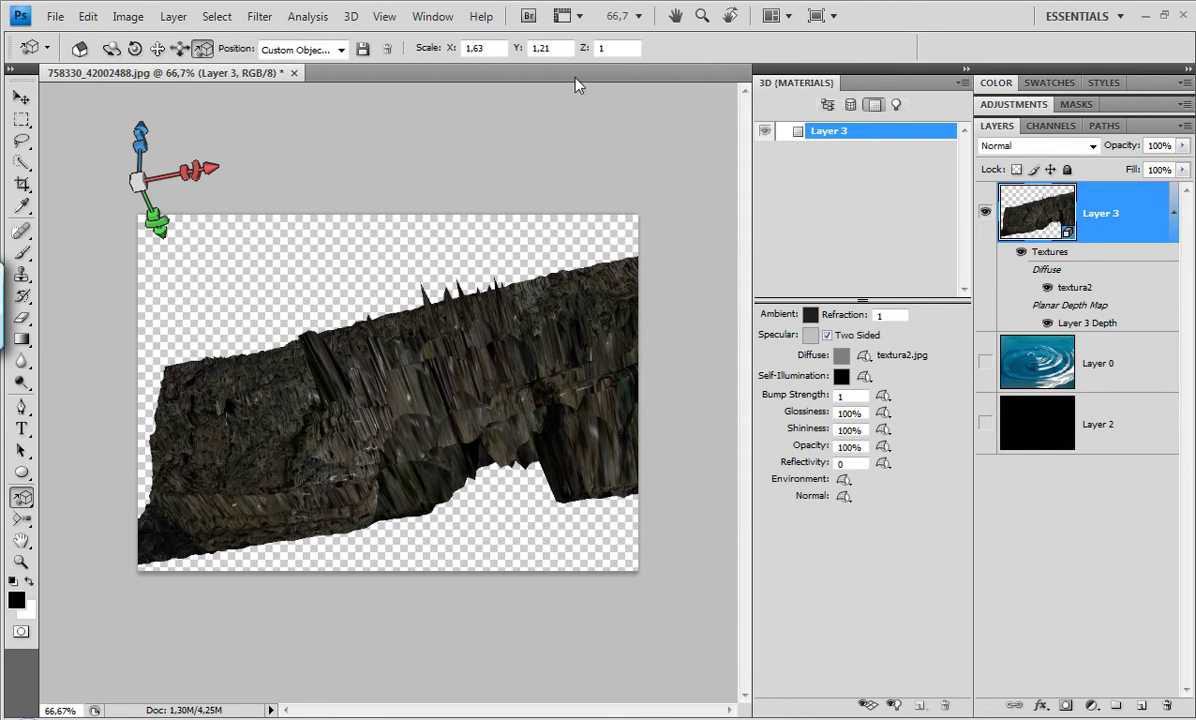
mouse_move(444, 50)
left_mouse_down()
mouse_move(425, 52)
mouse_move(434, 58)
left_mouse_up()
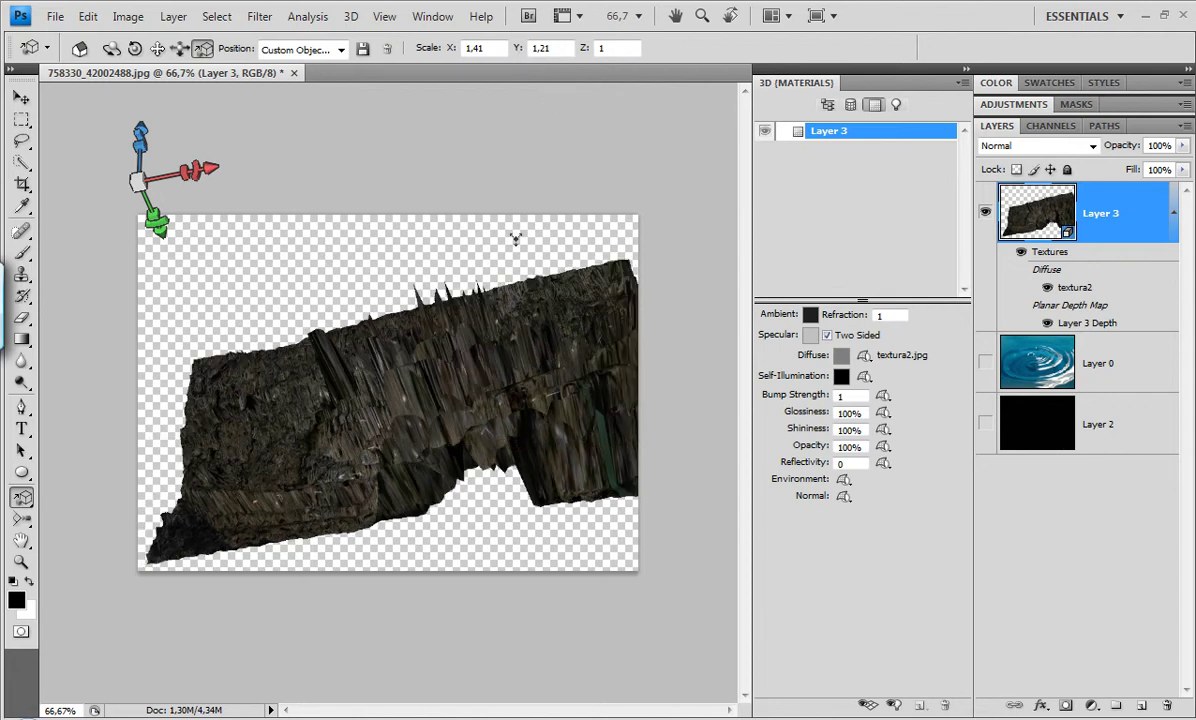
mouse_move(433, 48)
left_mouse_down()
mouse_move(410, 50)
mouse_move(440, 50)
left_mouse_up()
left_click_drag(478, 376, 531, 344)
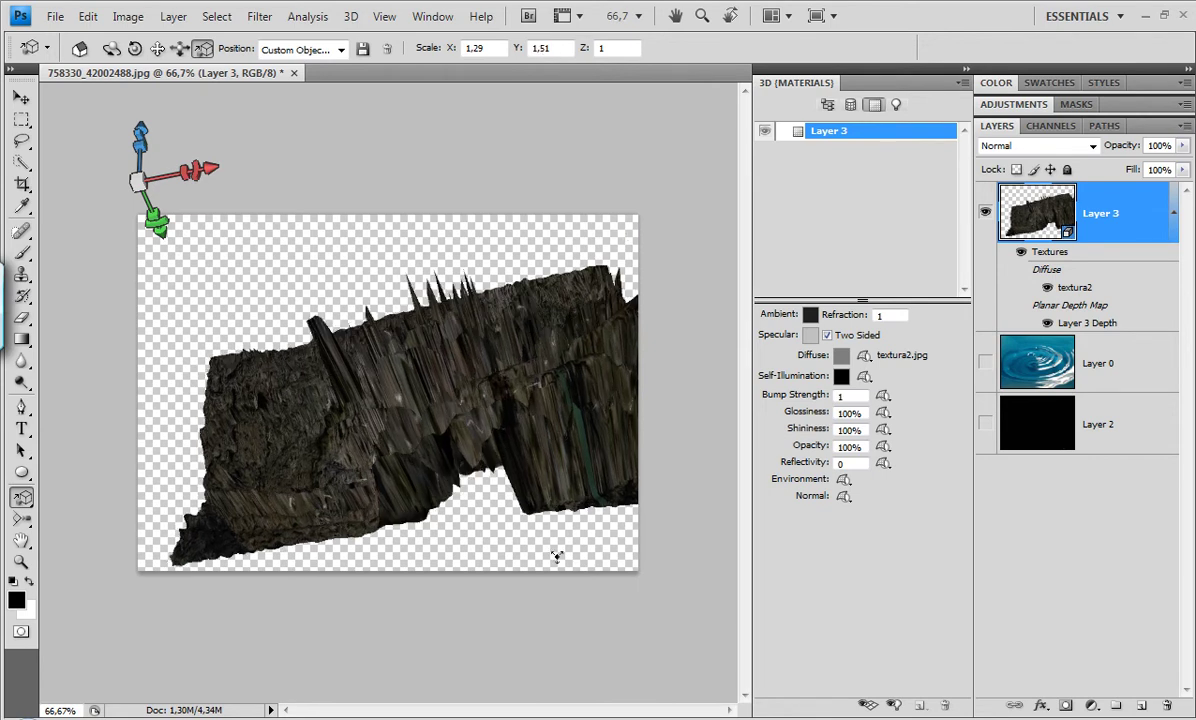
left_click_drag(589, 57, 592, 47)
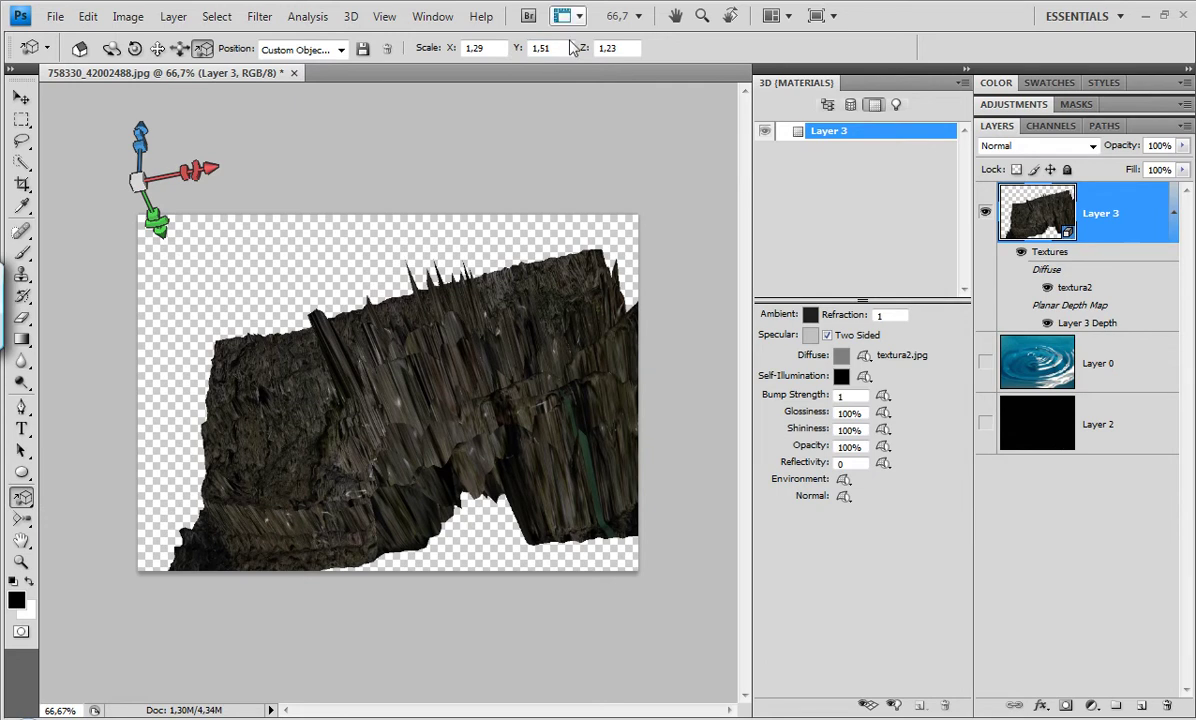
- Try rotating the mesh to about X 58, Y -14.1, Z 106.7, and restore the previous orientation
left_click(110, 48)
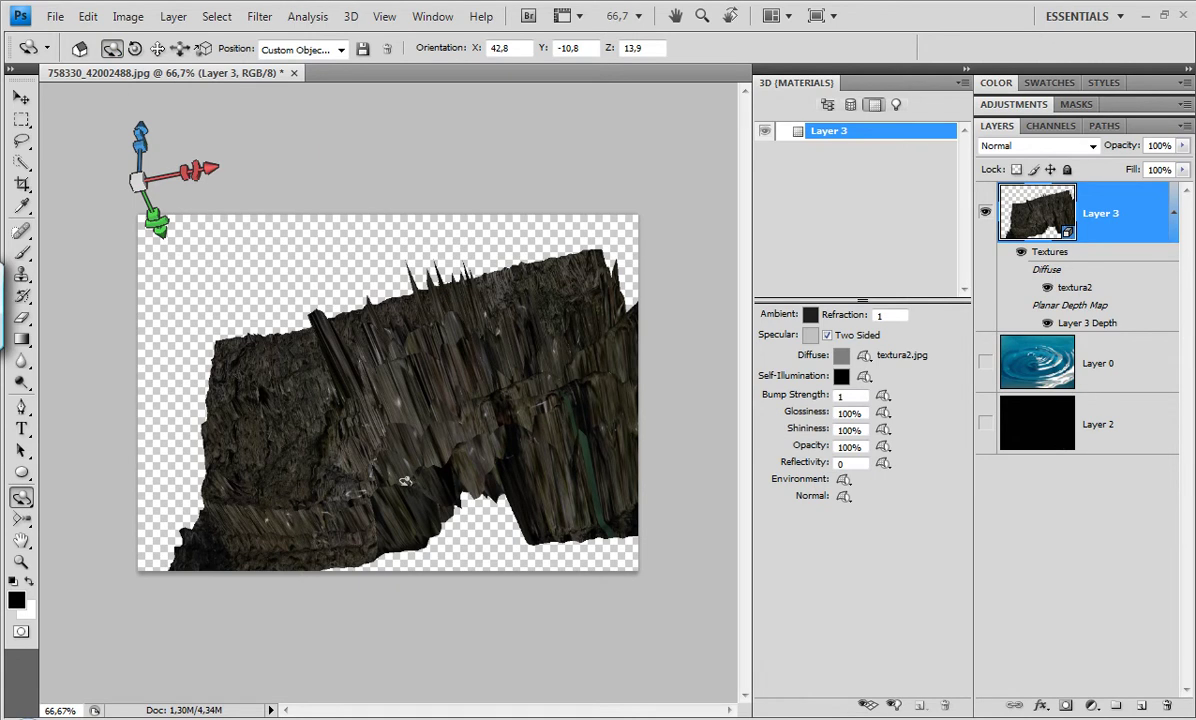
left_click_drag(303, 461, 440, 452)
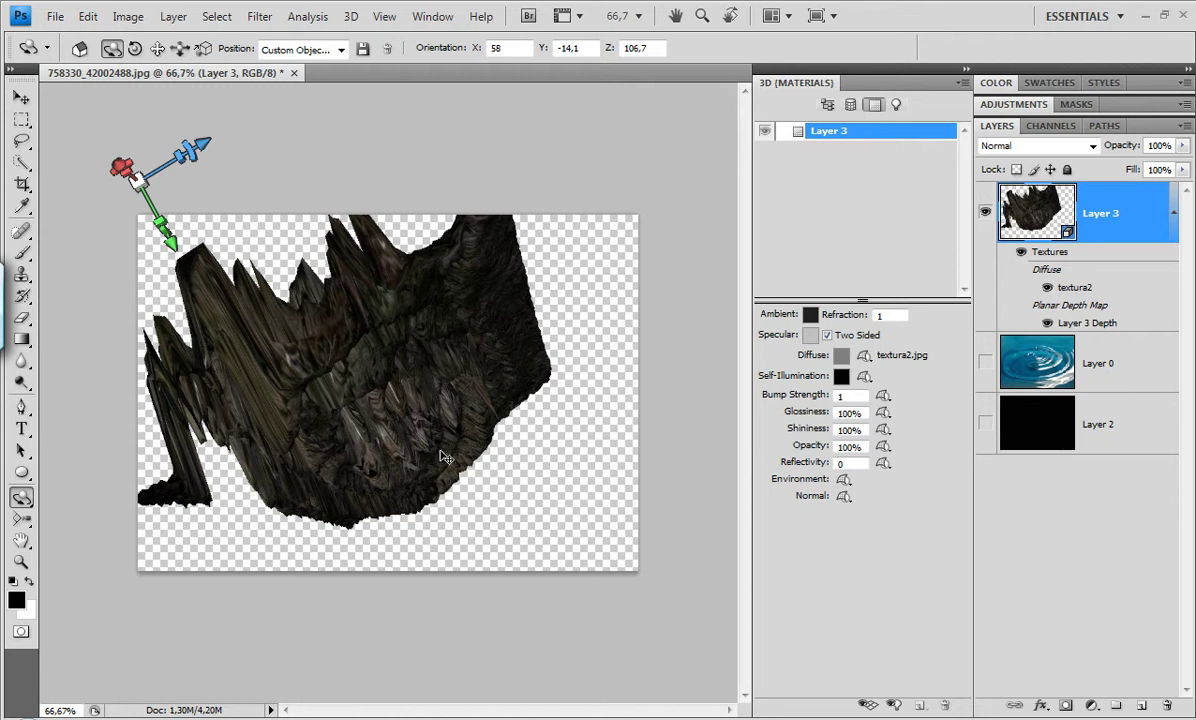
left_click_drag(495, 355, 529, 380)
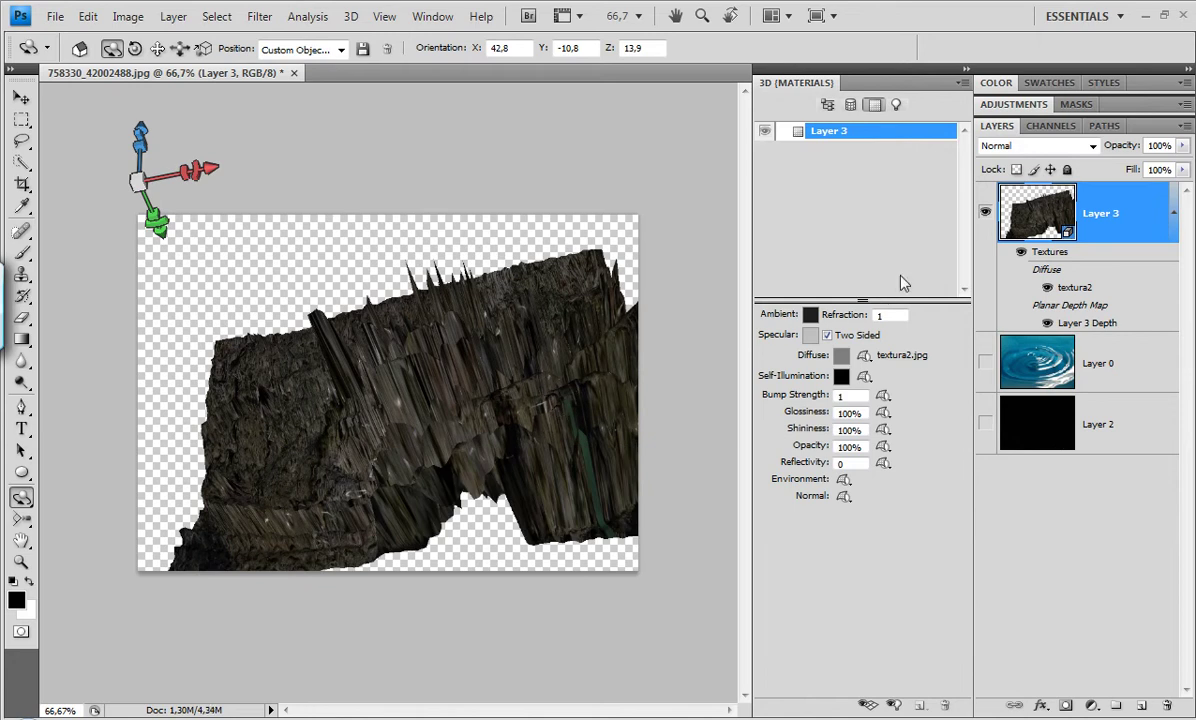
- Show the black Layer 2 as a backdrop and keep the 3D Layer 3 active
left_click(985, 425)
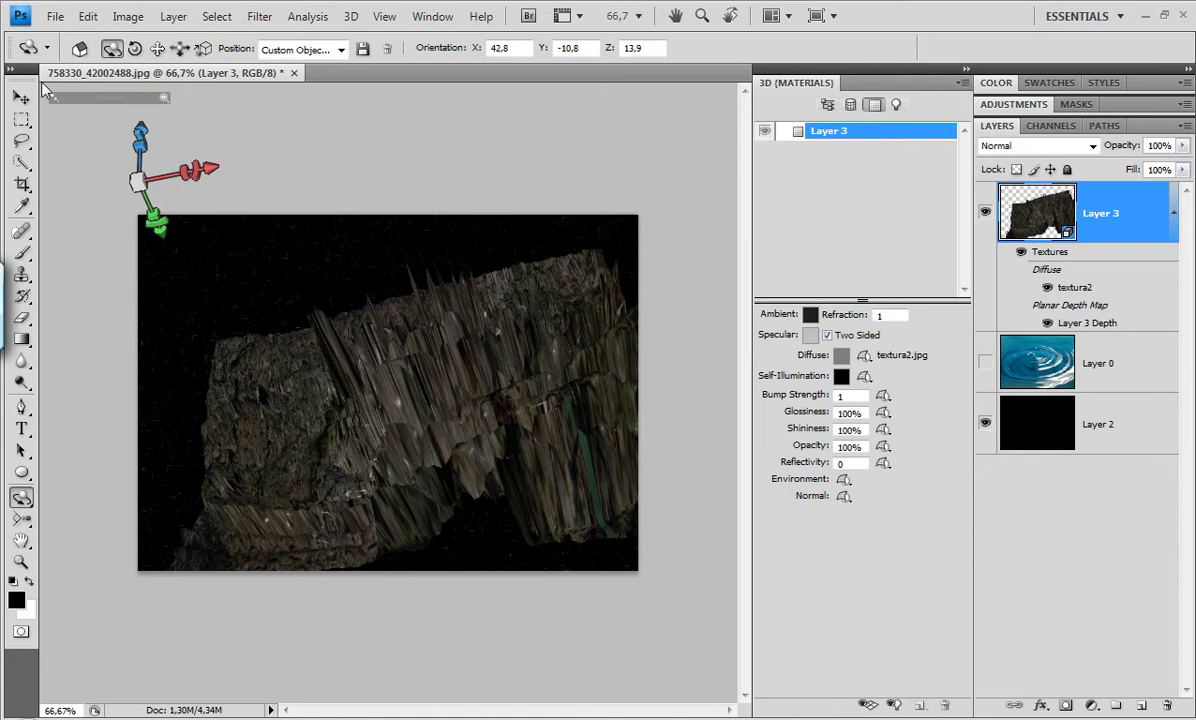
left_click(1118, 430)
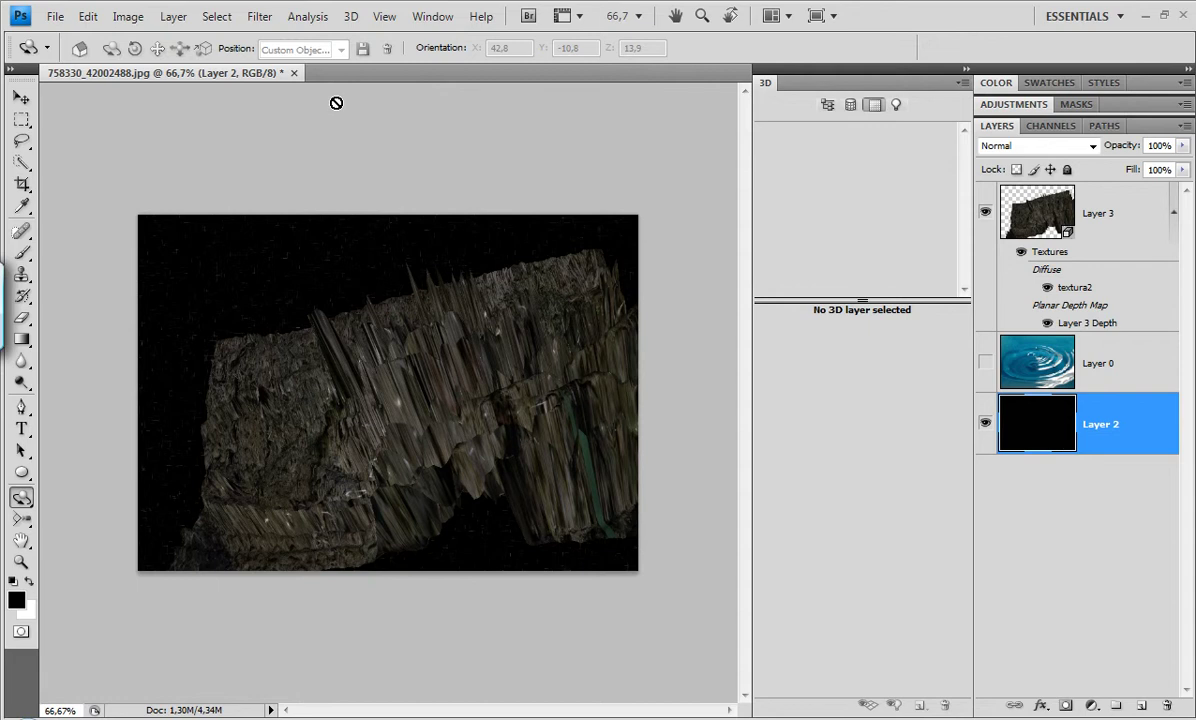
left_click(1122, 218)
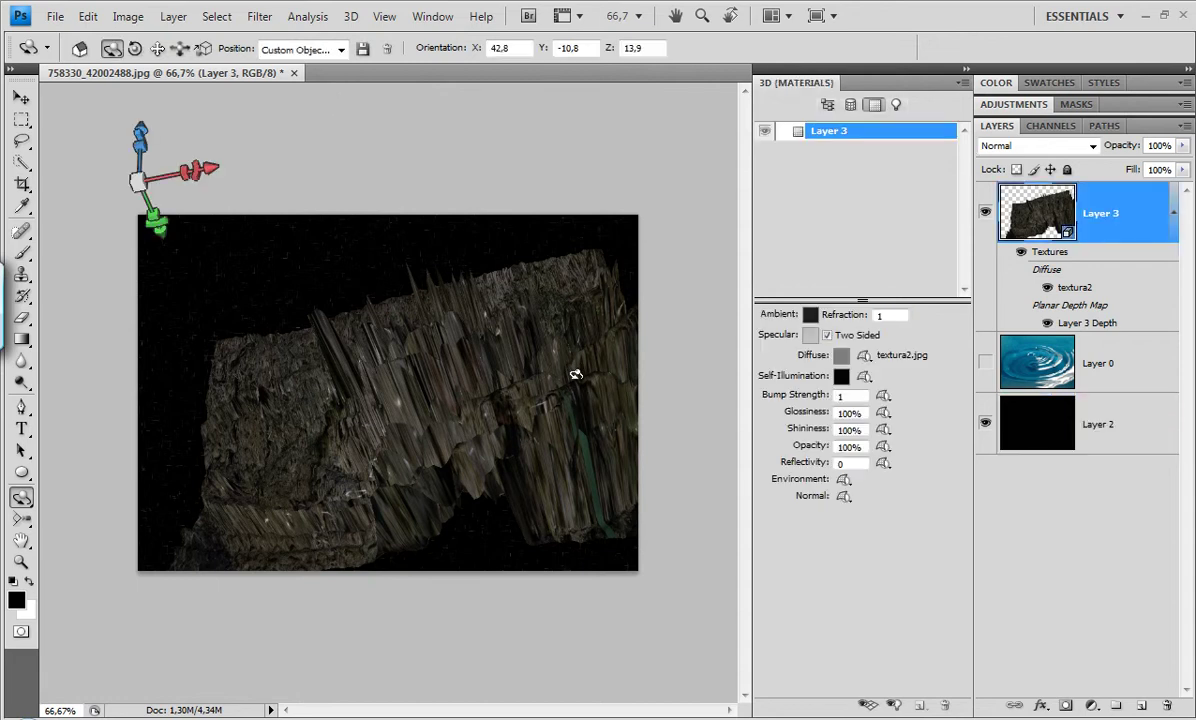
- Set the face style to Ray Traced in the 3D scene's render settings, keeping the whole image in view
left_click(830, 104)
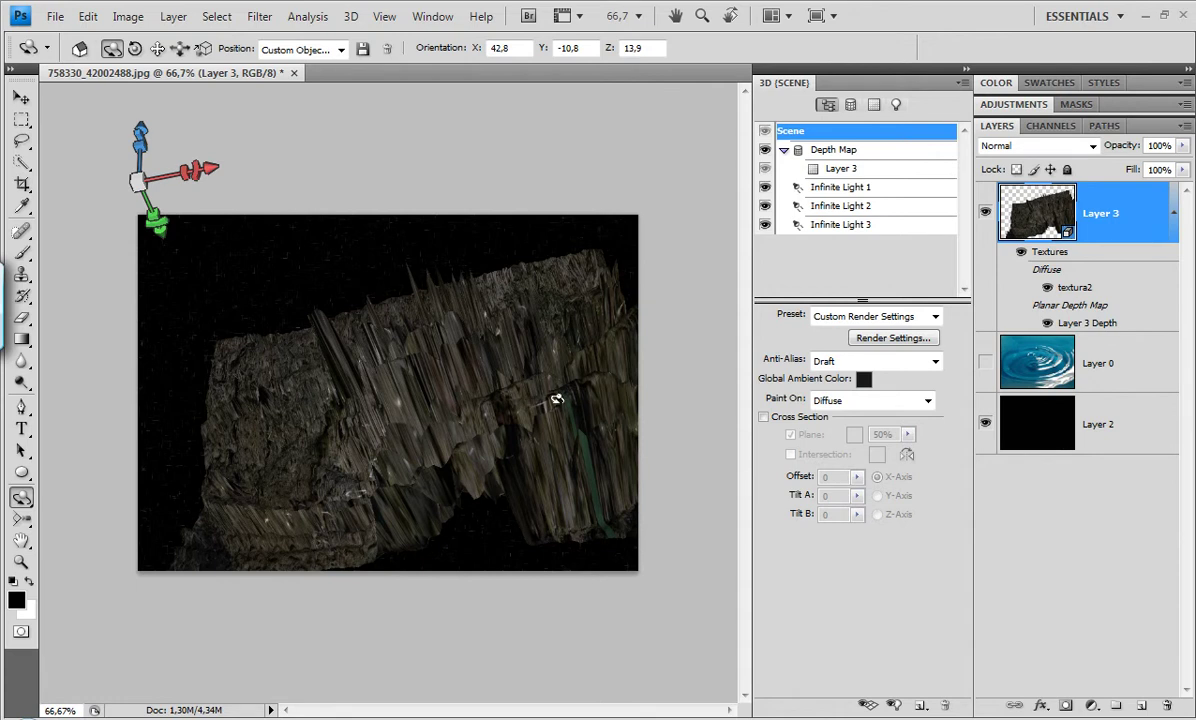
left_click(897, 339)
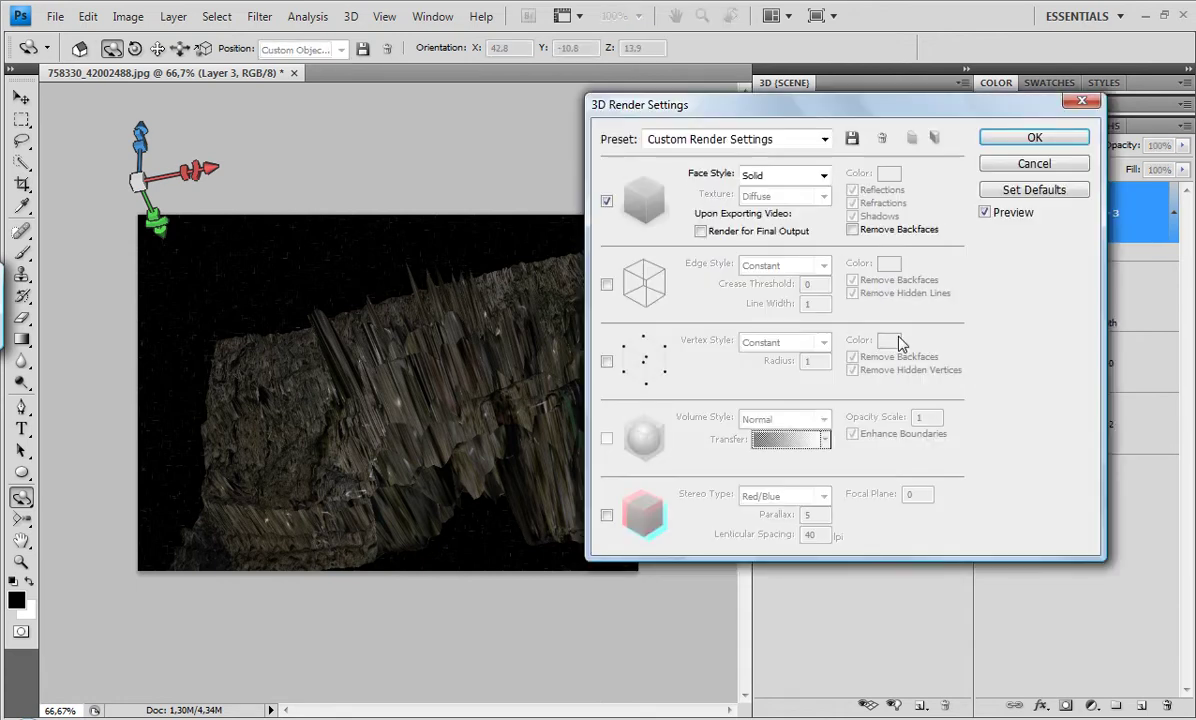
left_click(770, 176)
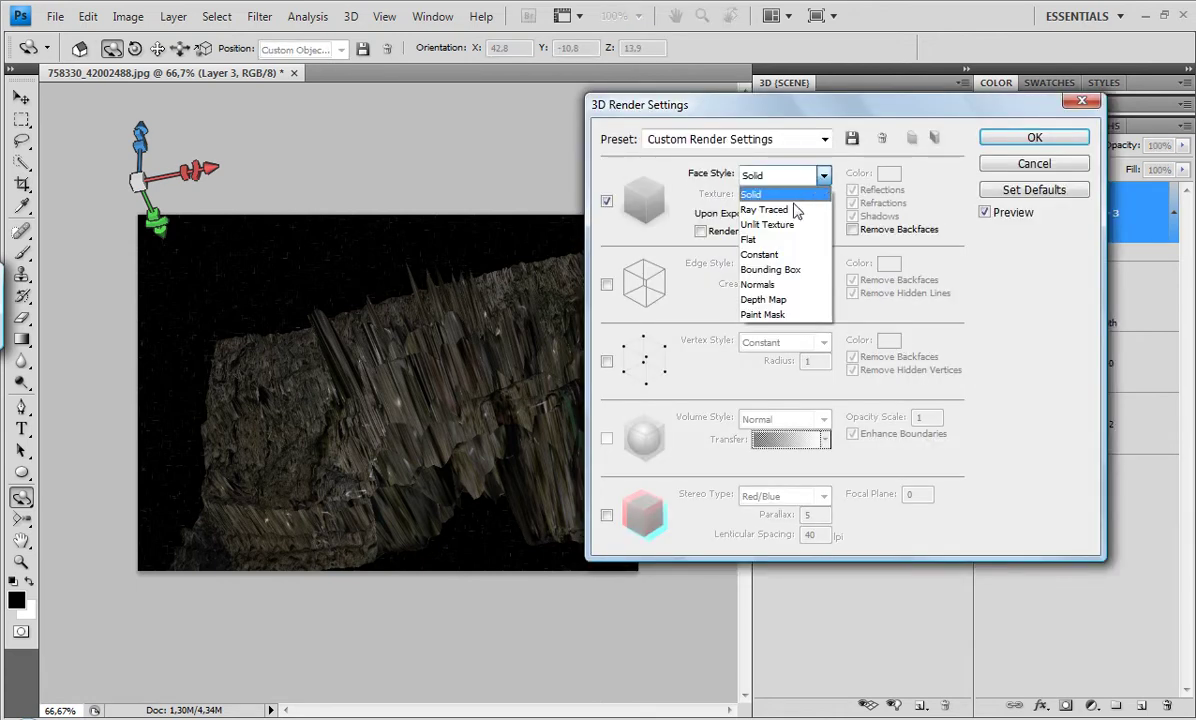
left_click(762, 209)
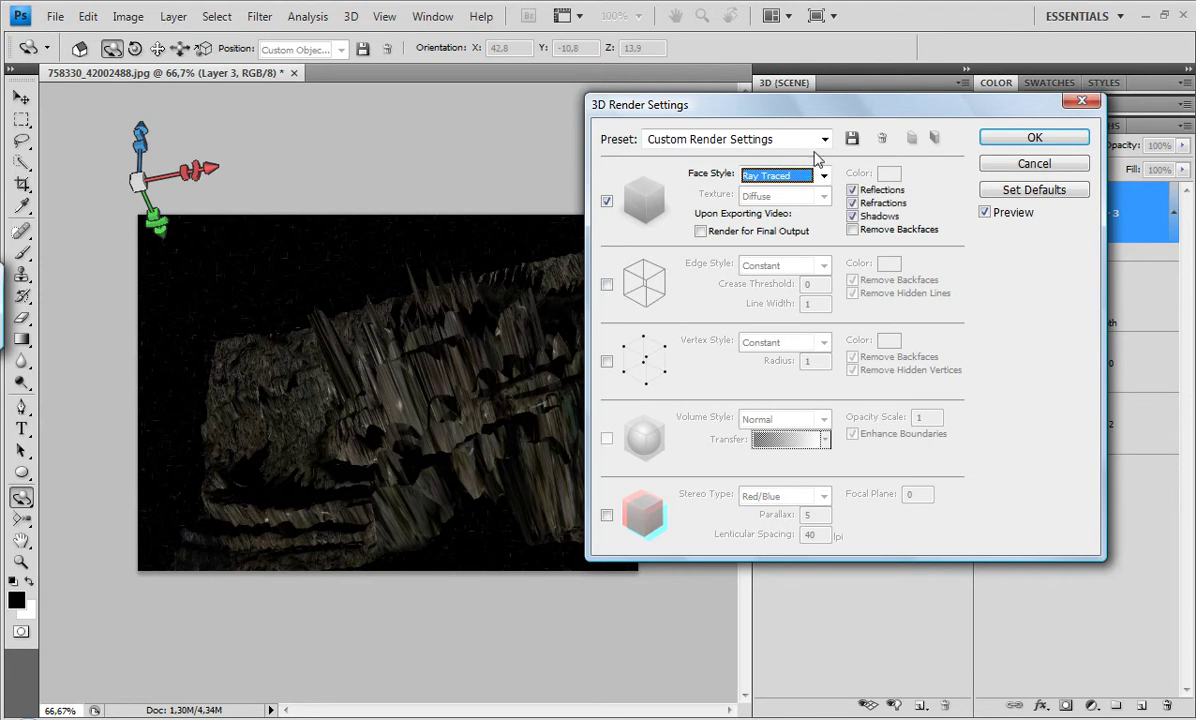
left_click_drag(754, 111, 871, 127)
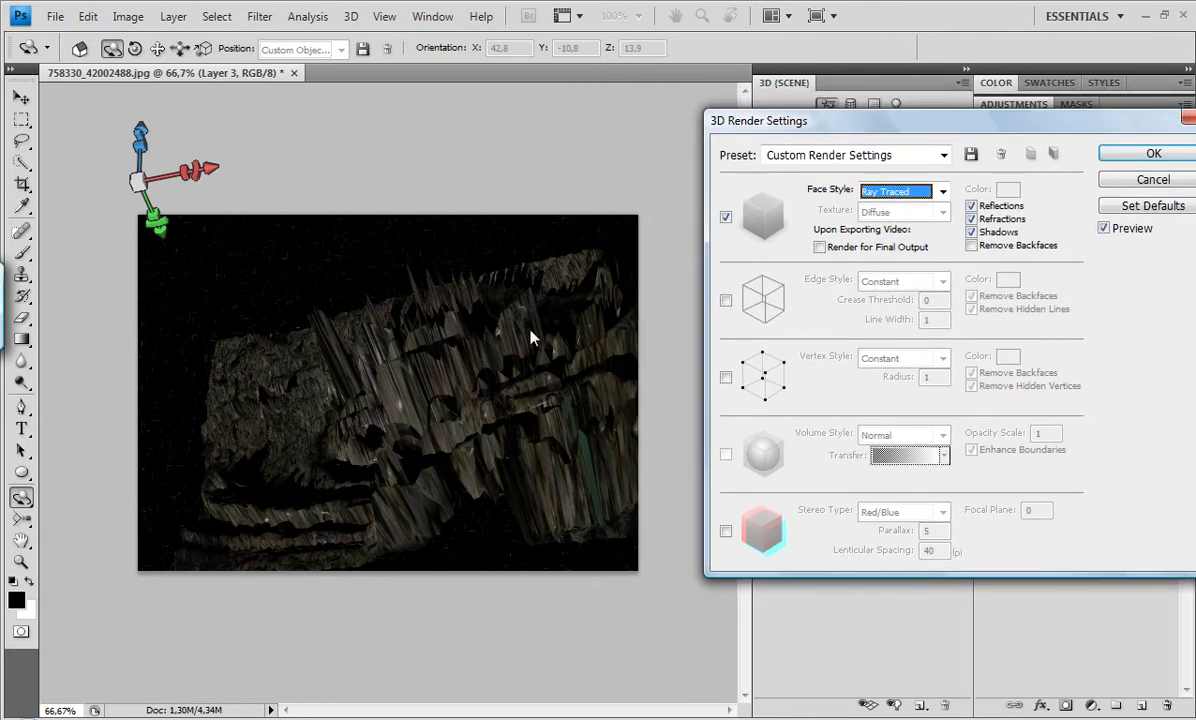
- Disable reflections and refractions for the ray-traced faces, leave shadows enabled, and accept the render settings
left_click(988, 218)
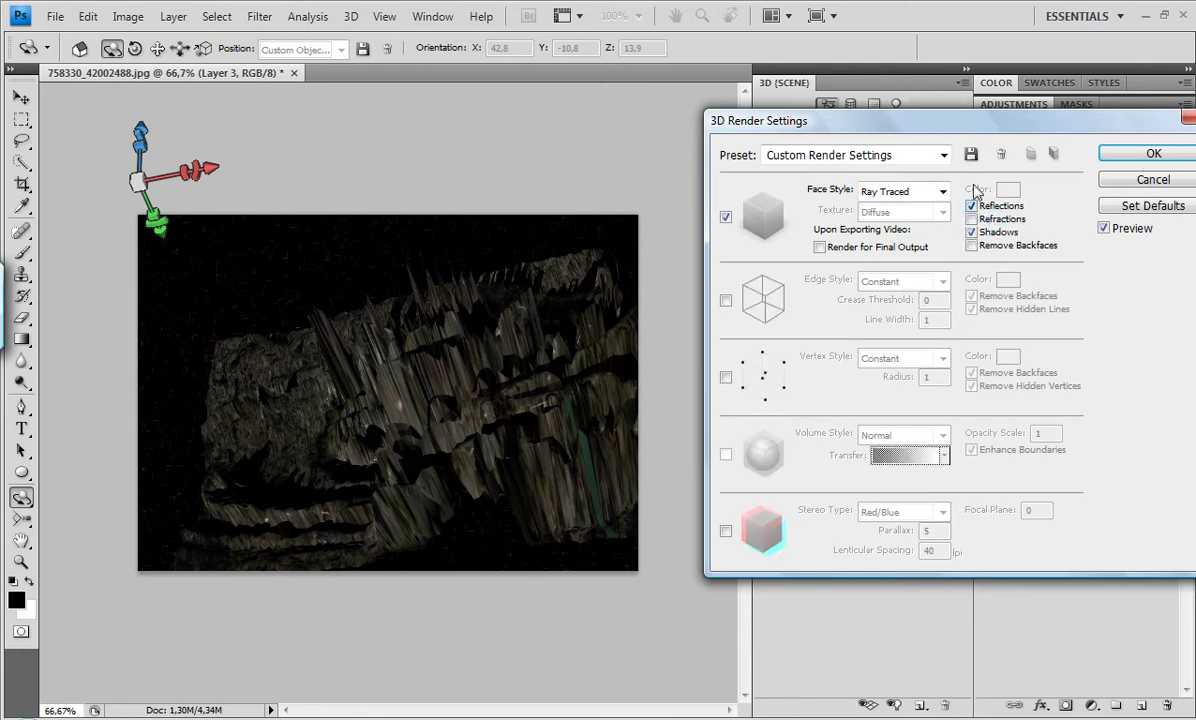
left_click(1000, 233)
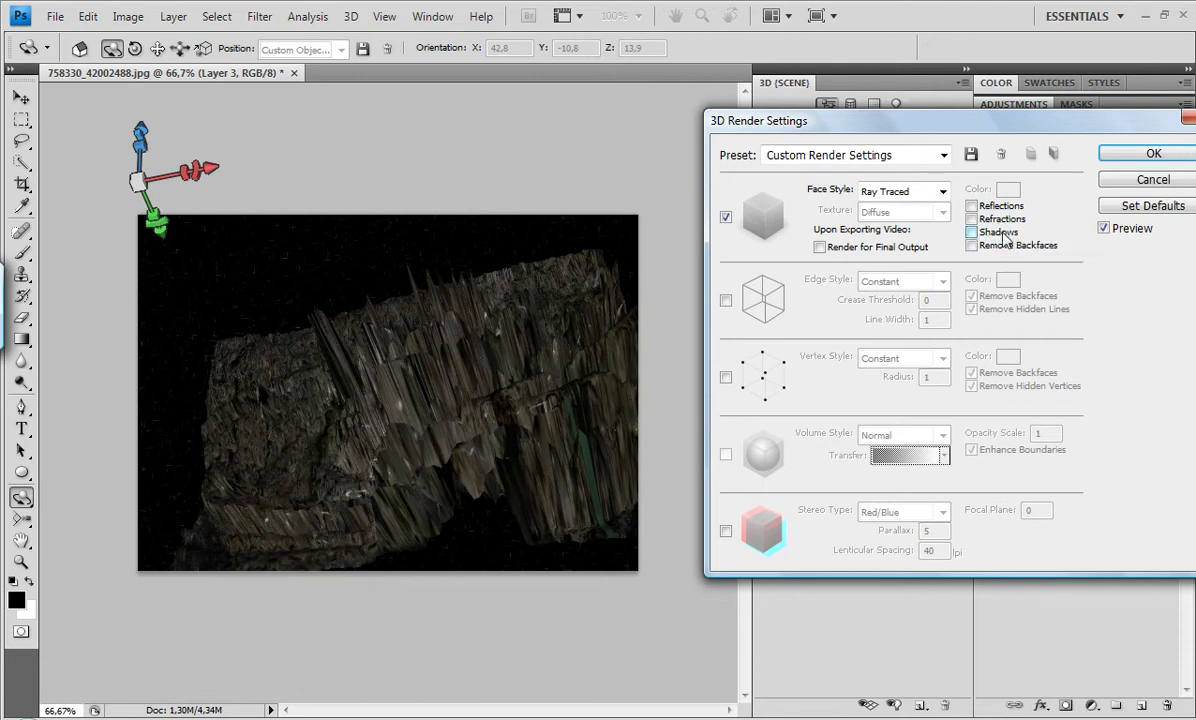
left_click(1000, 232)
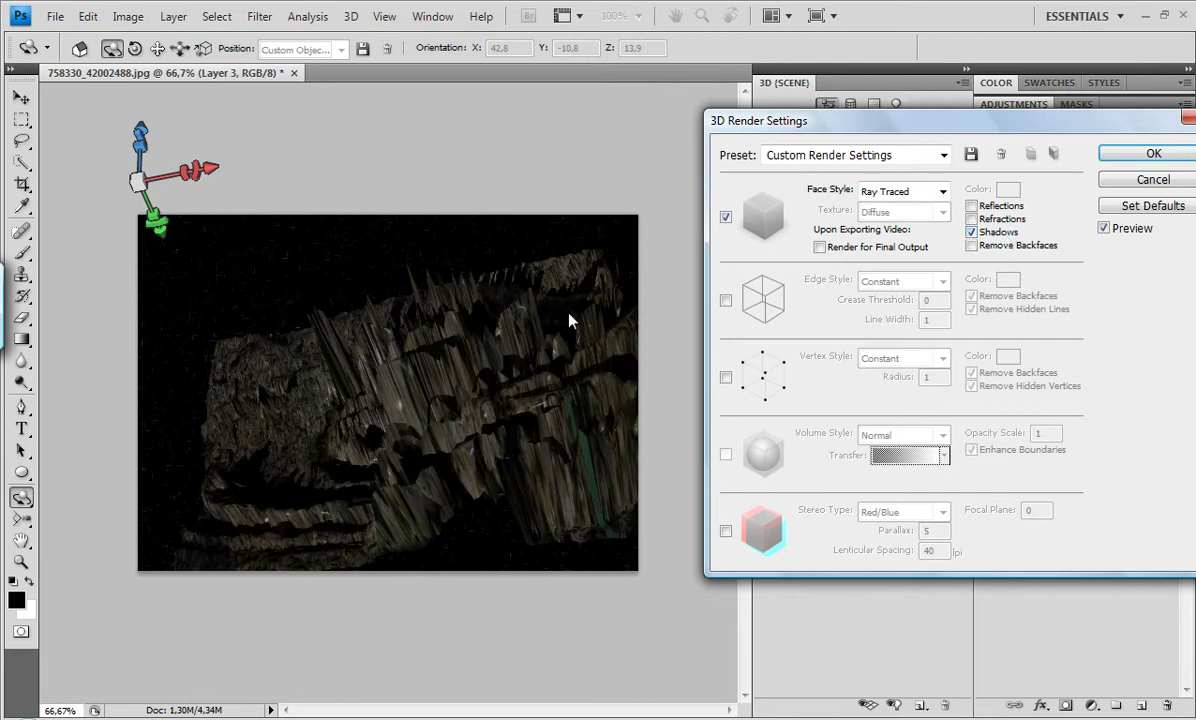
left_click(1174, 160)
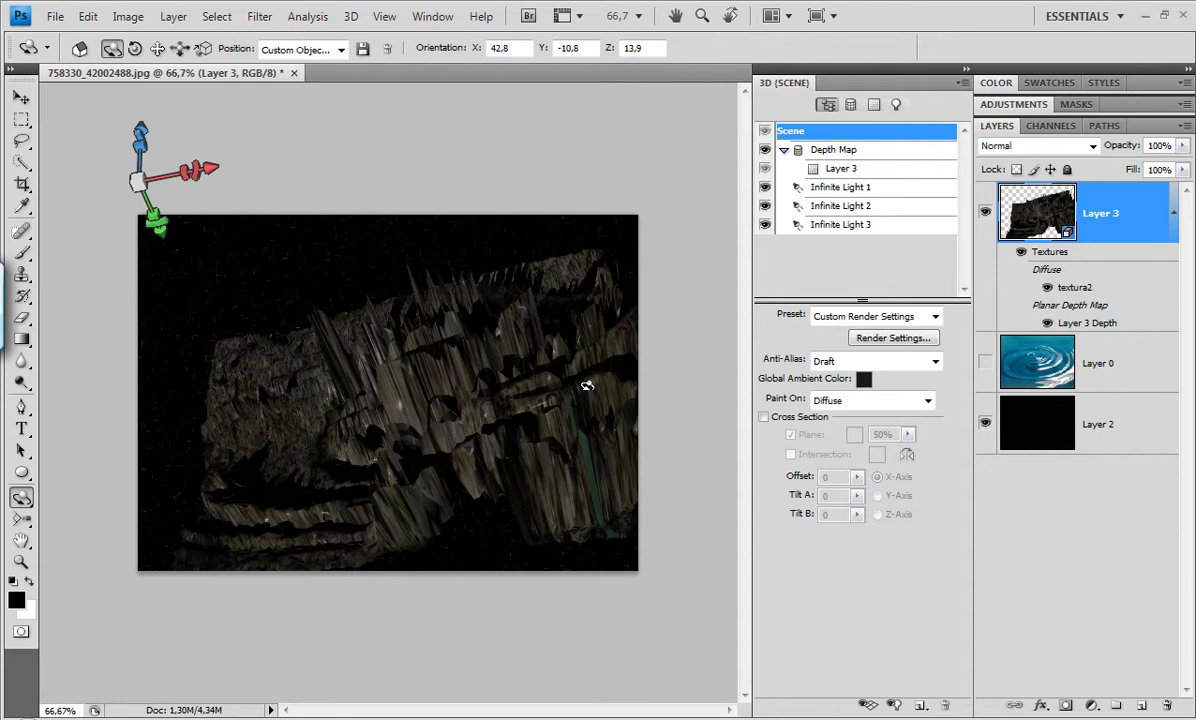
- Open the list of 3D commands for Layer 3
left_click(342, 17)
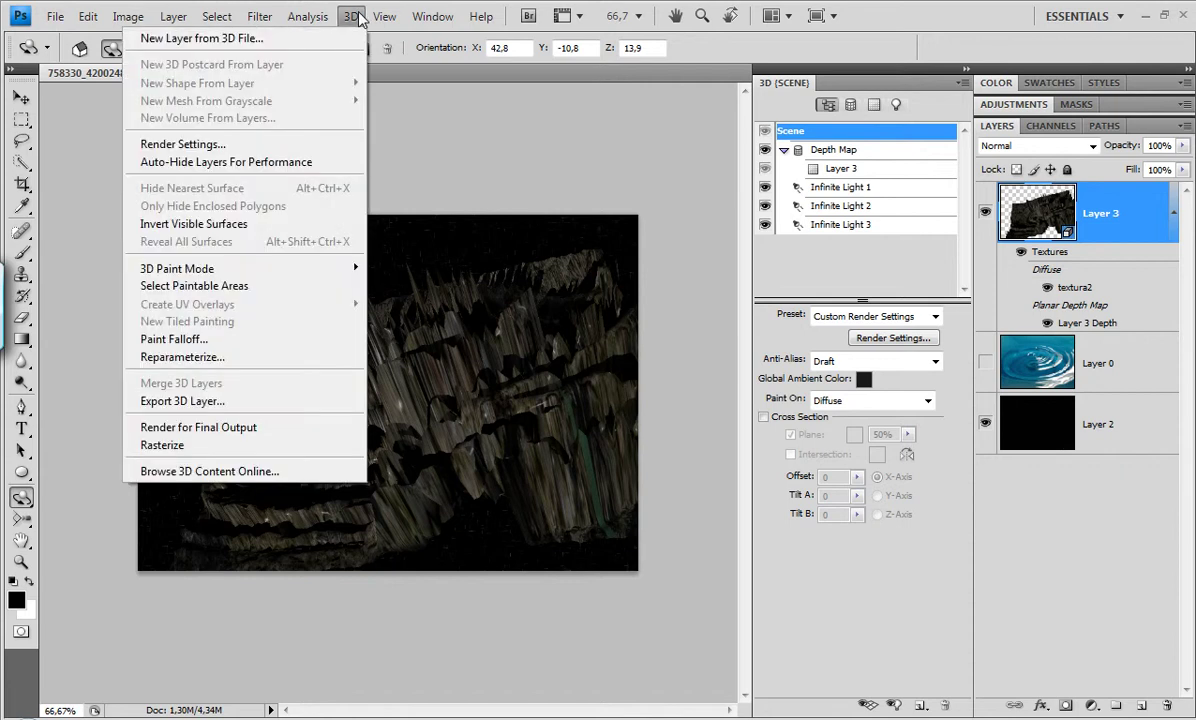